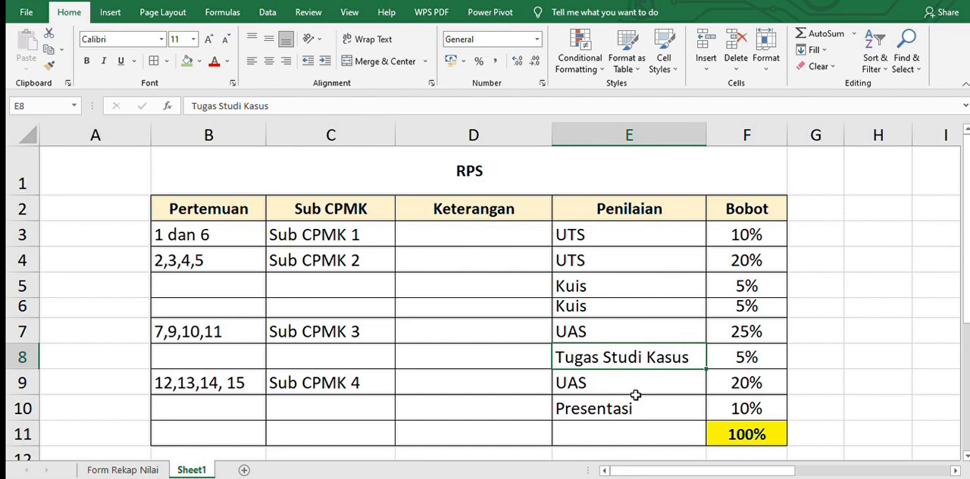
Examine the RPS assessment weights and the Sub CPMK table with its grade limits on Sheet1
scroll(635, 395, down, 2)
scroll(636, 395, up, 2)
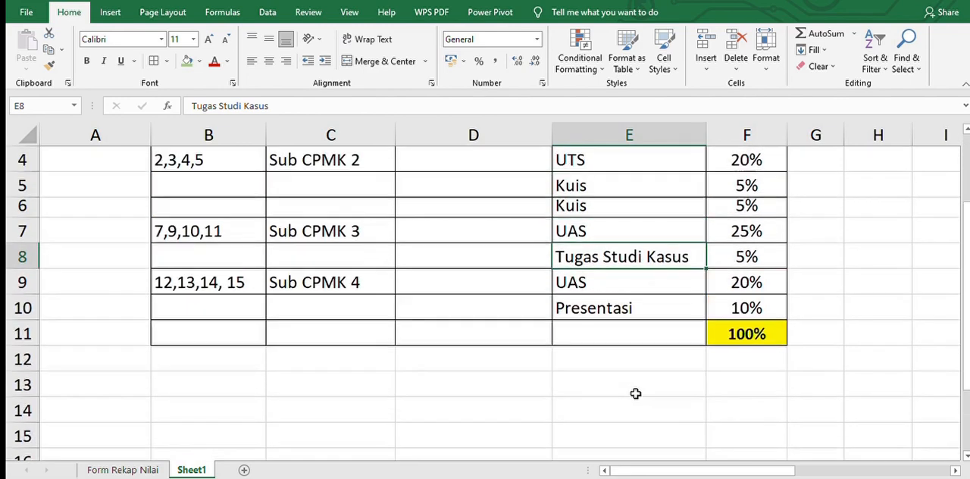
scroll(635, 394, right, 3)
scroll(635, 394, left, 2)
scroll(636, 394, right, 2)
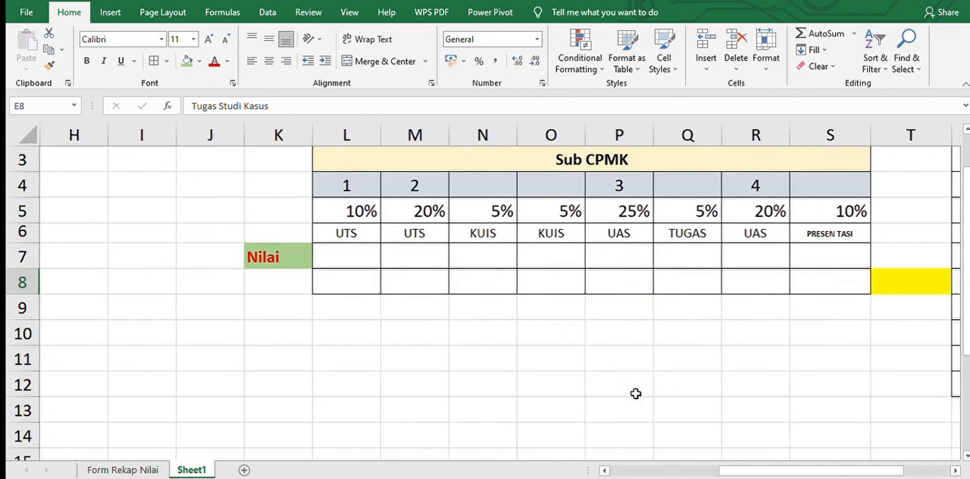
scroll(635, 394, up, 1)
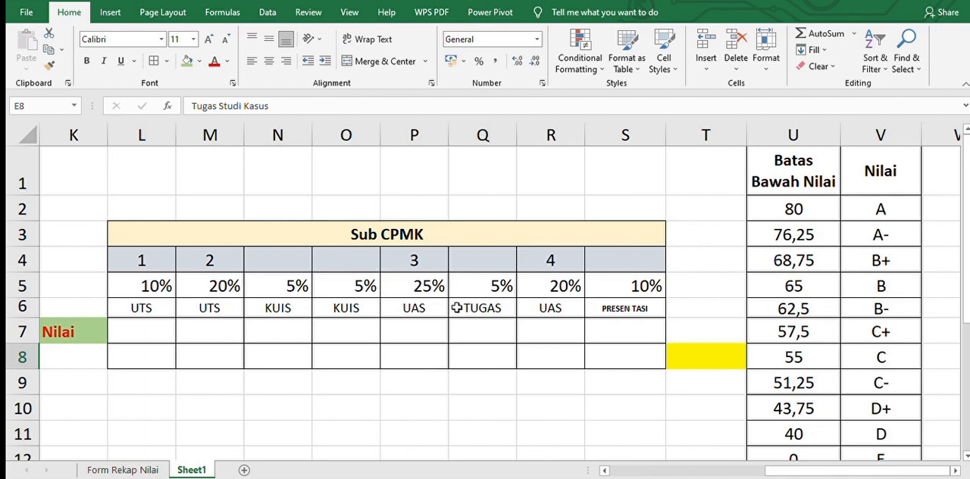
click(410, 233)
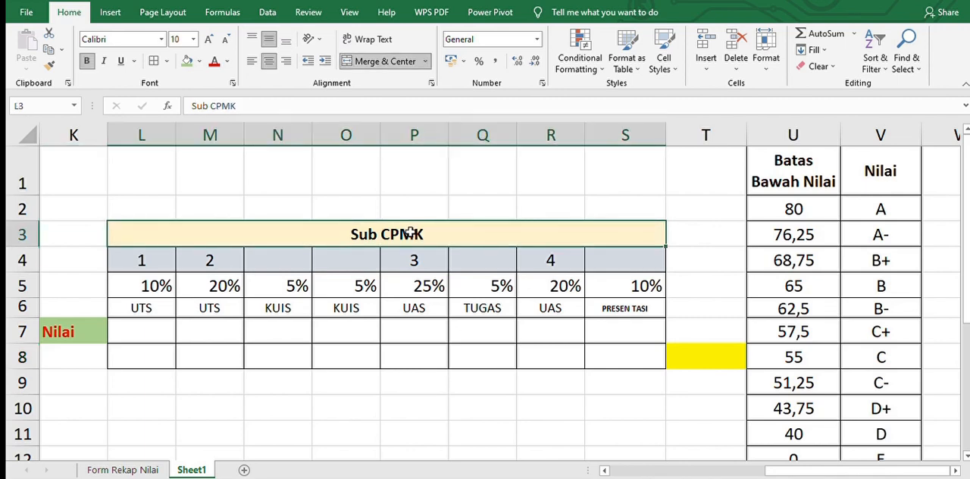
click(173, 257)
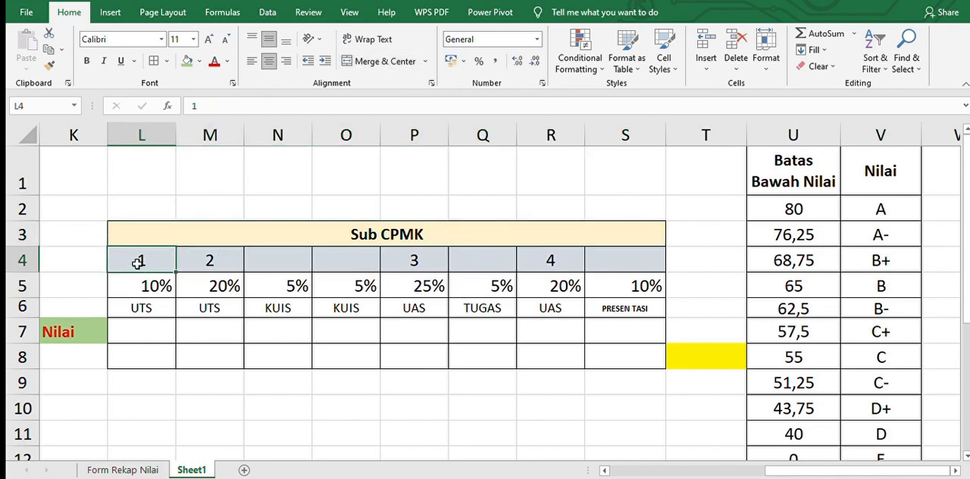
Merge and center the Sub CPMK number cells M4:O4, P4:Q4 and R4:S4 as three separate groups
click(189, 268)
drag(349, 257, 348, 259)
click(368, 66)
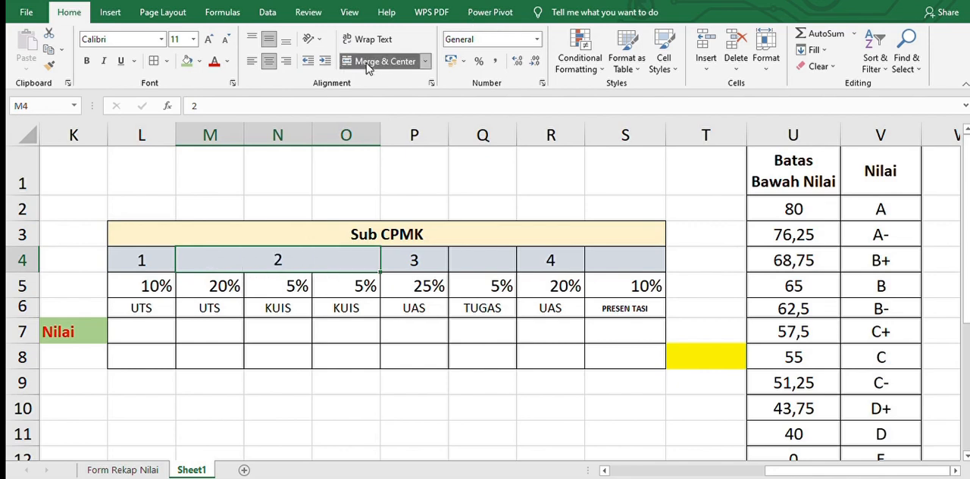
drag(414, 260, 488, 262)
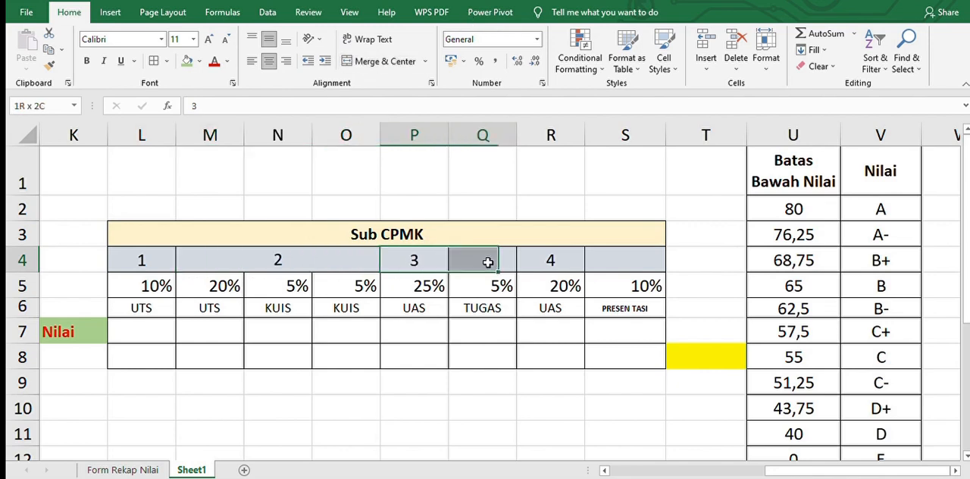
click(402, 61)
click(565, 254)
drag(656, 244, 550, 257)
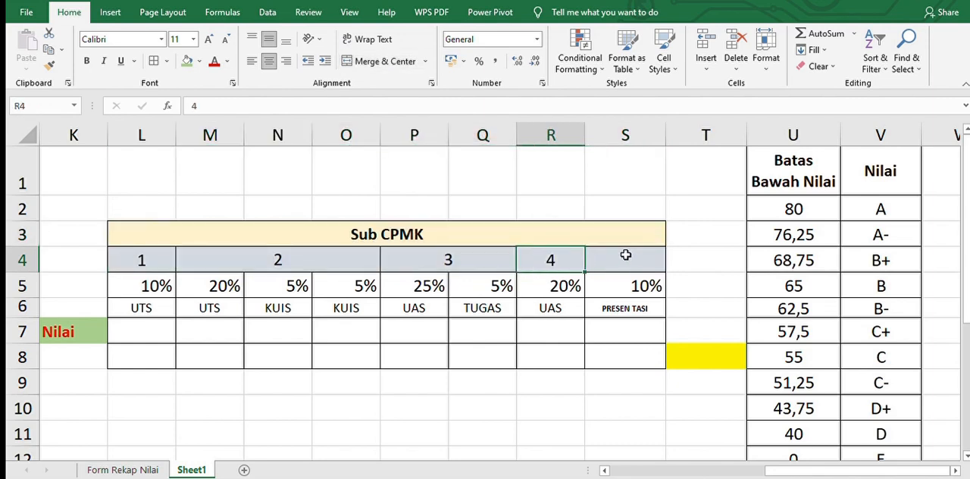
drag(628, 253, 650, 253)
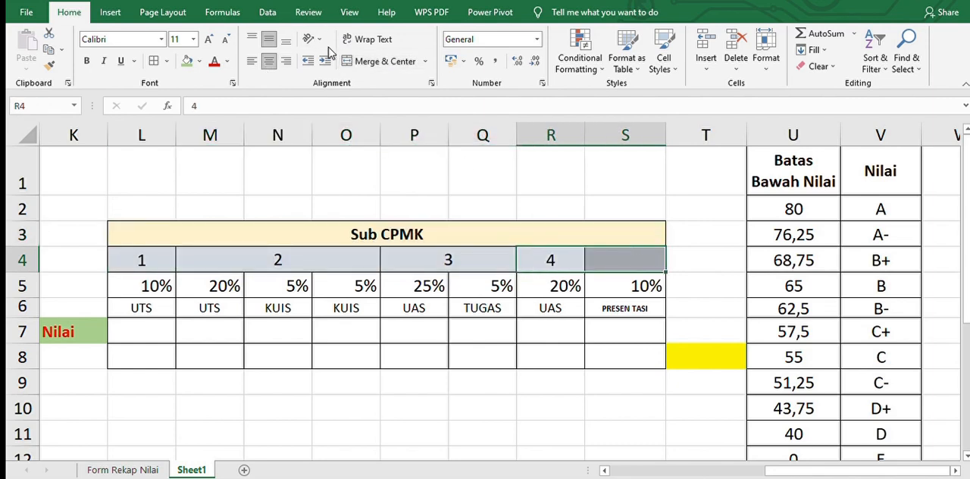
click(379, 61)
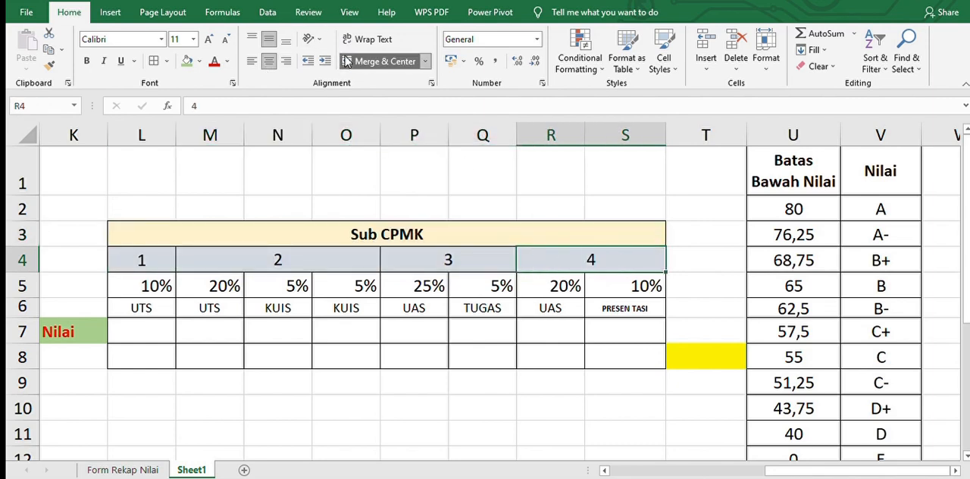
Fill the assessment type cells L6:S6 with light blue
click(137, 308)
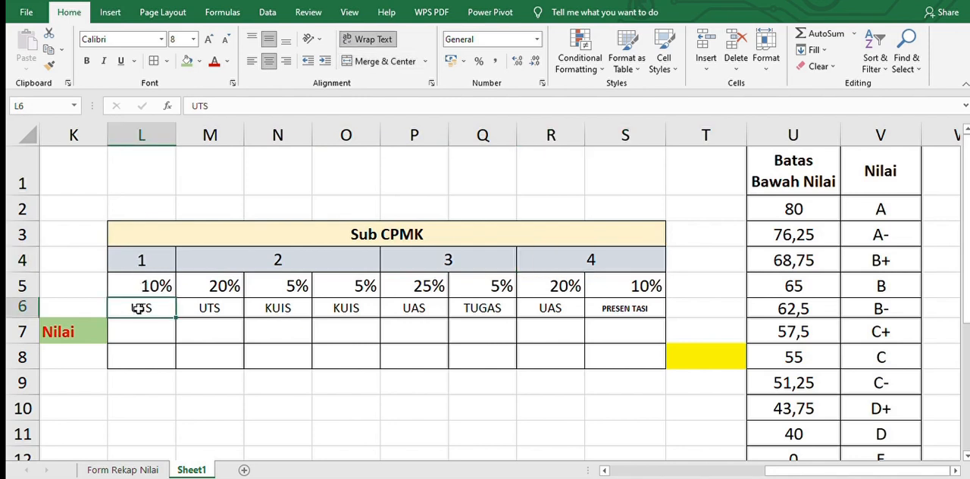
key(shift+Right)
key(shift+Right)
key(shift+Right)
key(shift+Right)
key(shift+Right)
key(shift+Right)
key(shift+Right)
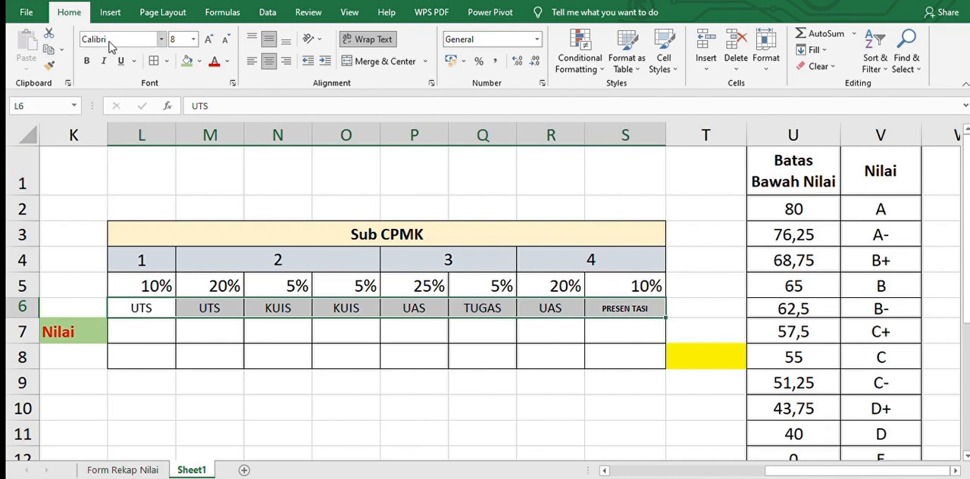
click(192, 59)
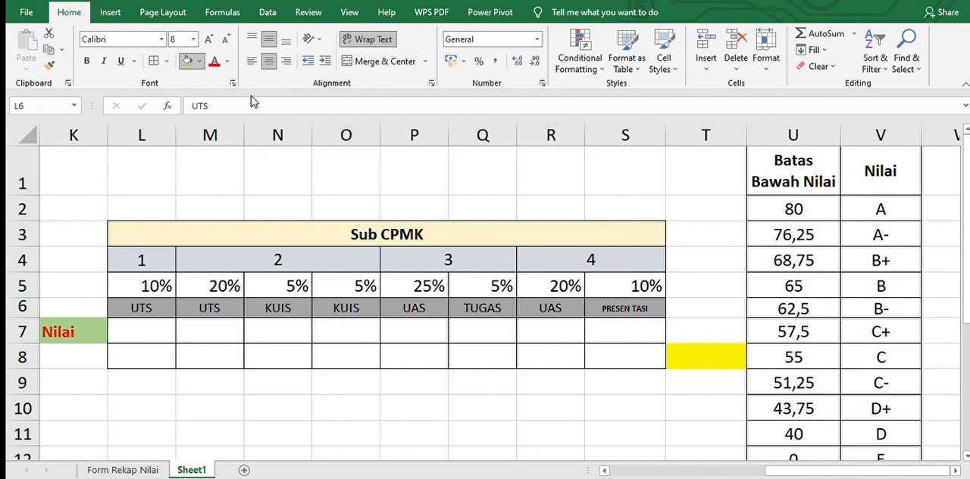
click(187, 60)
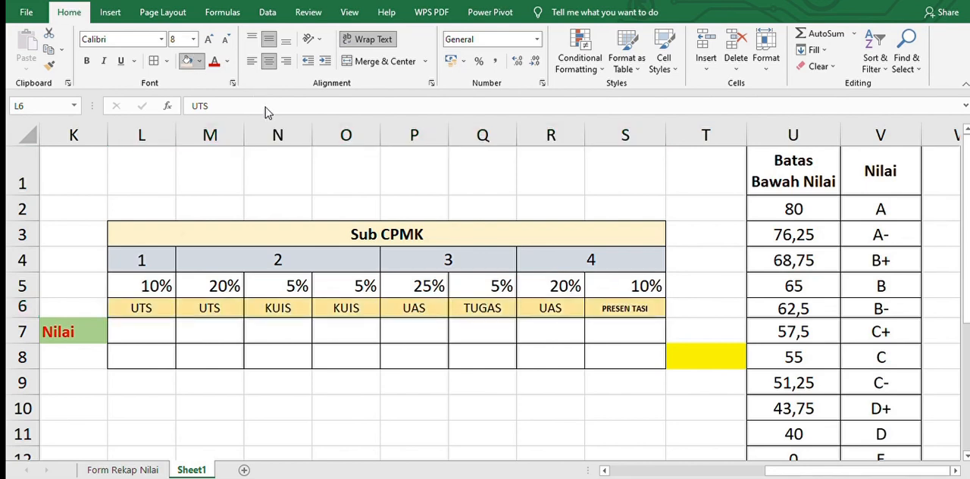
Review the assessment types one by one across L6:S6
click(140, 311)
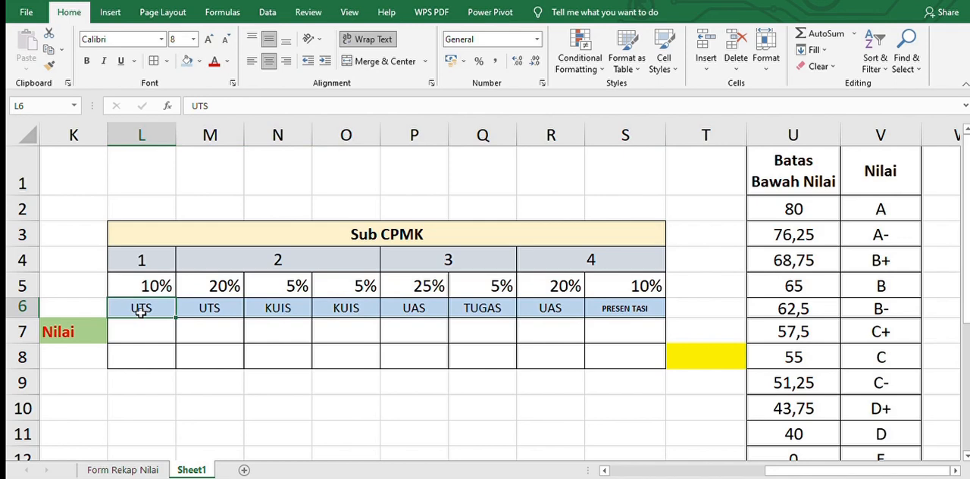
key(Right)
key(Right)
key(Right)
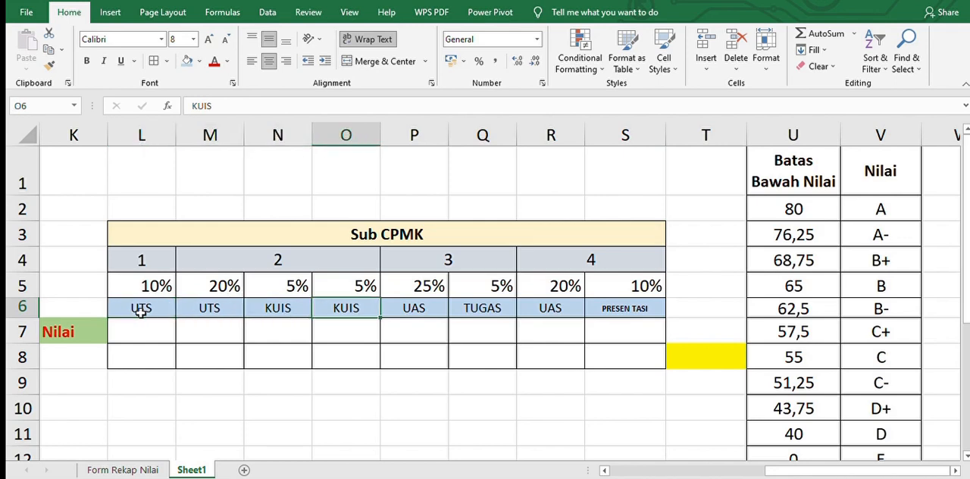
key(Right)
key(Right)
key(Right)
key(Right)
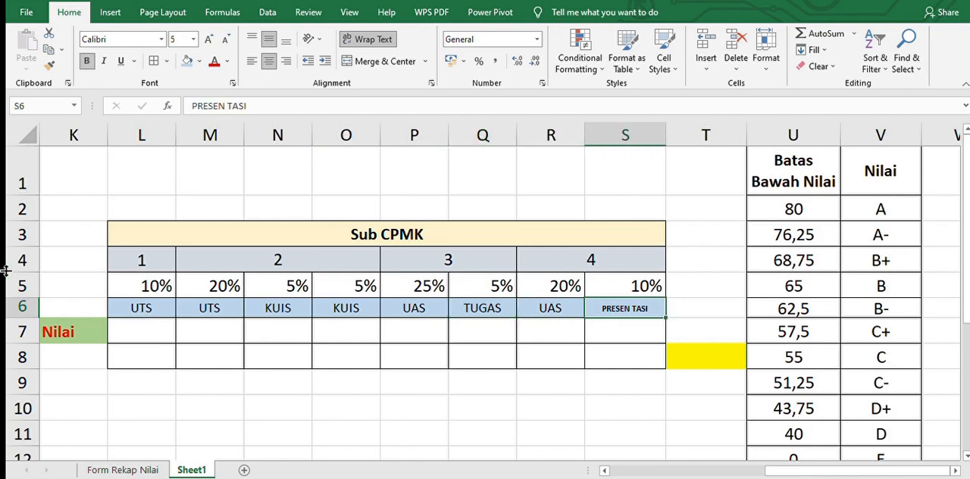
Center the weight percentages in L5:S5 horizontally
click(131, 278)
shift+click(630, 274)
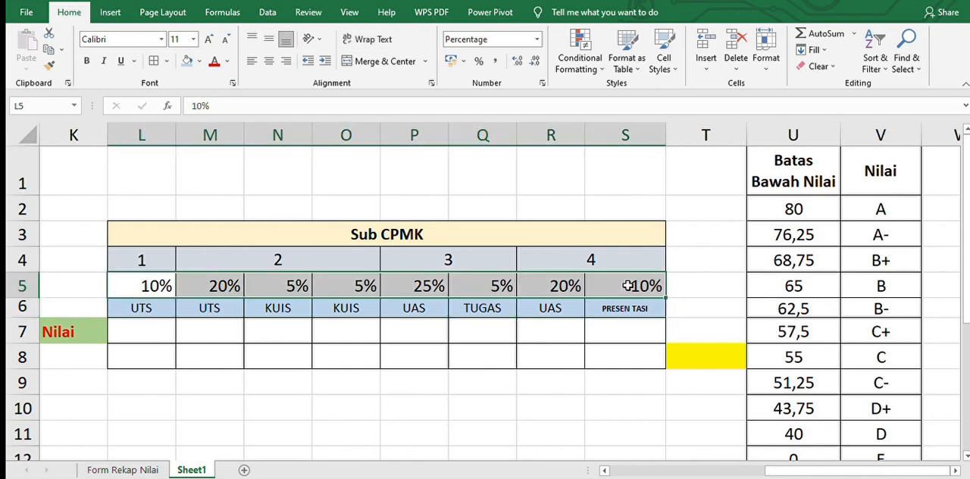
click(269, 59)
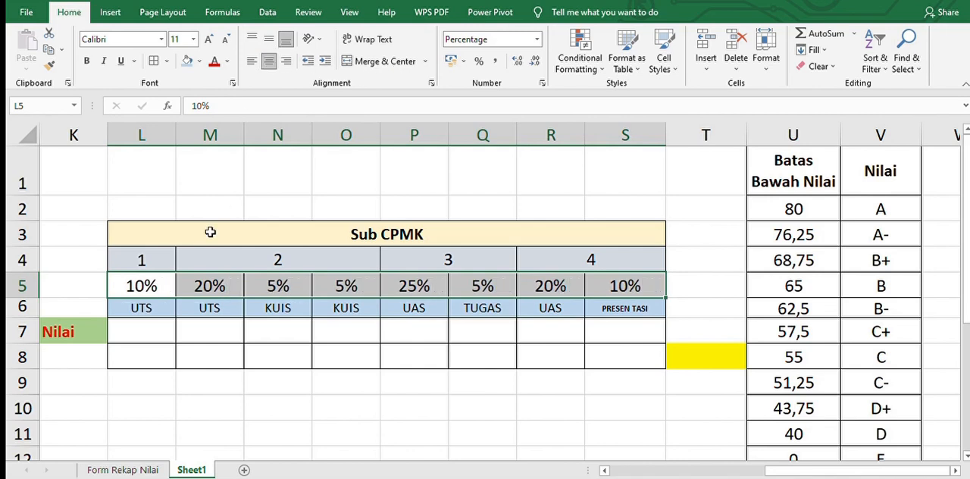
click(149, 278)
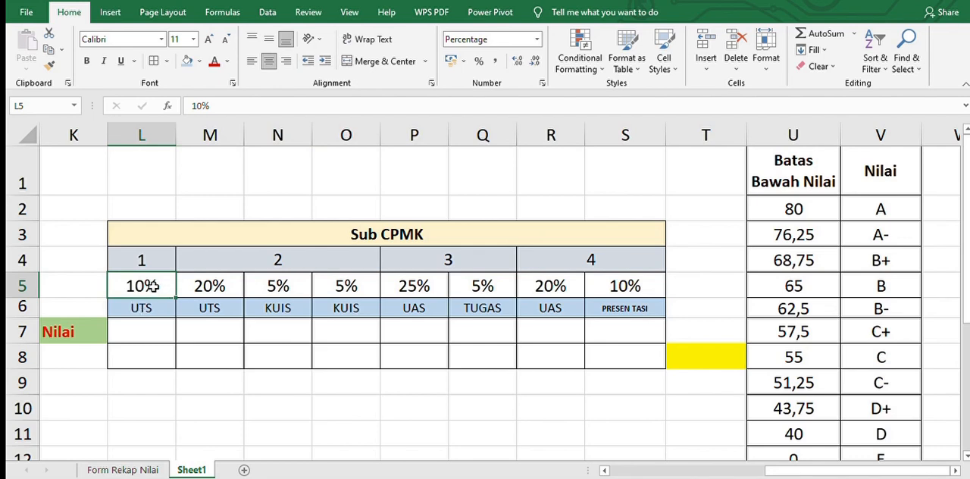
click(154, 327)
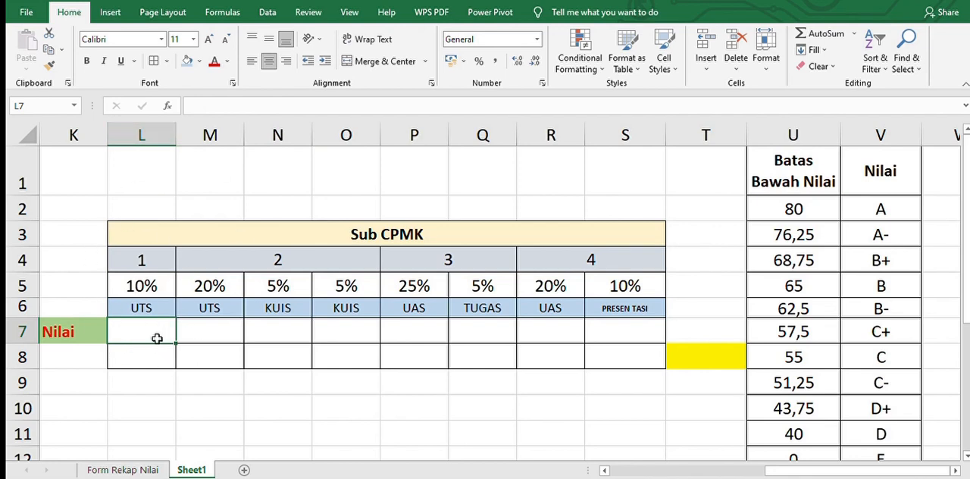
click(142, 300)
key(Right)
key(Right)
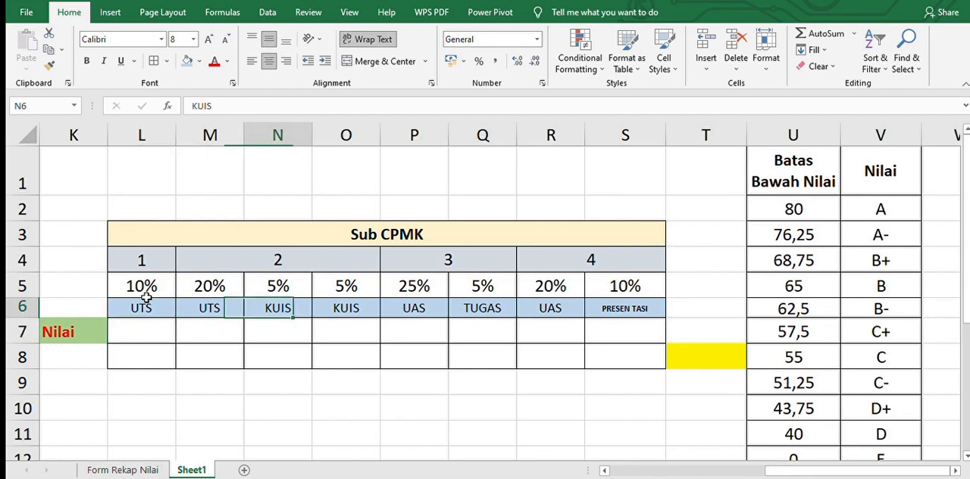
key(Left)
key(Left)
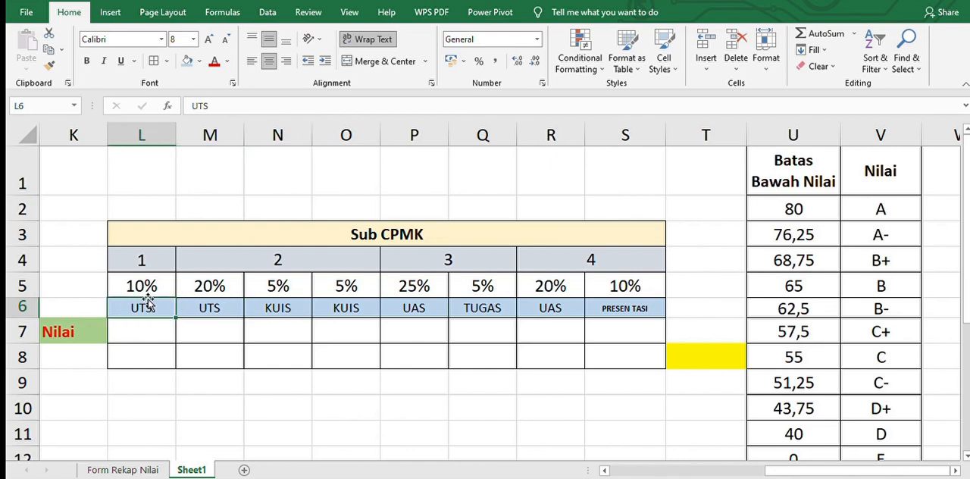
Enter the scores 70, 80, 85 and 90 in L7:O7 of the Nilai row
key(Down)
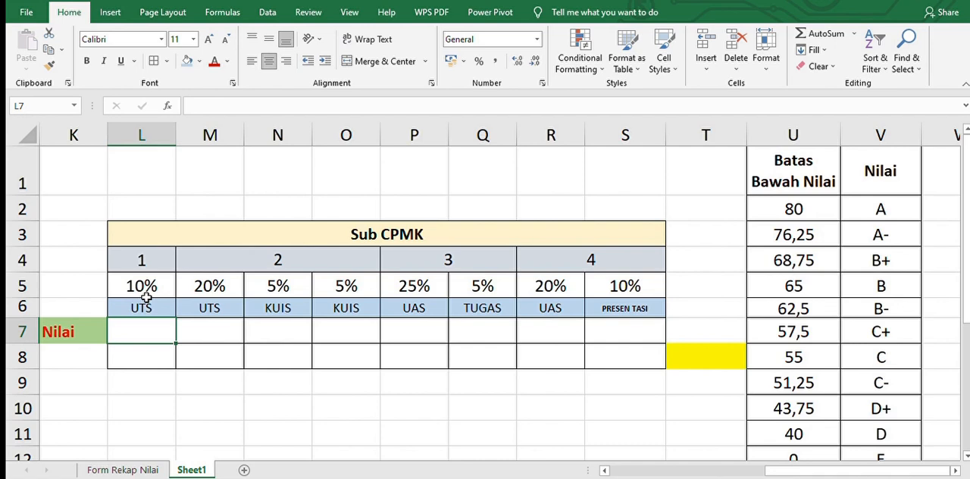
text(70)
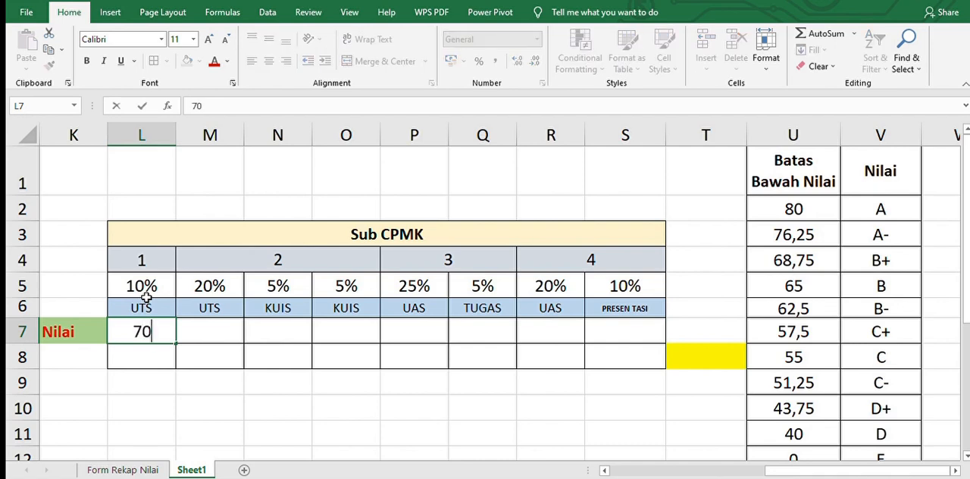
key(Tab)
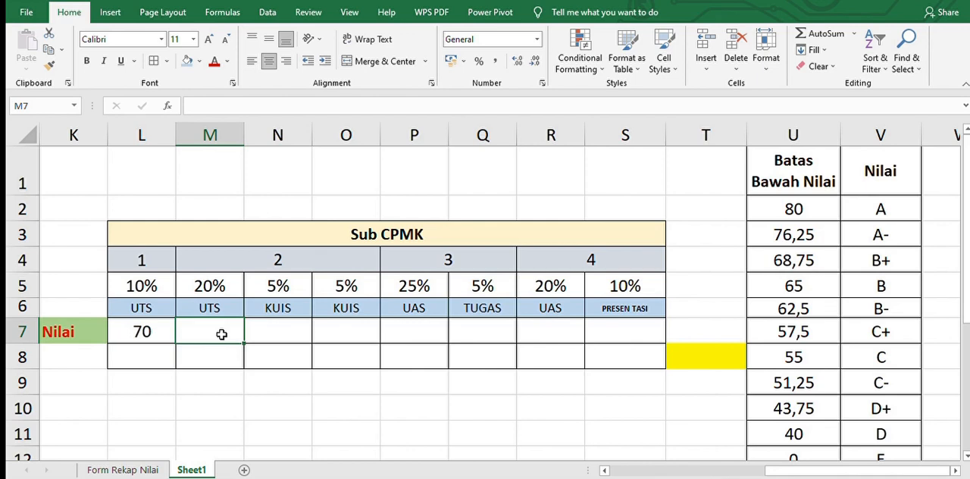
text(80)
key(Tab)
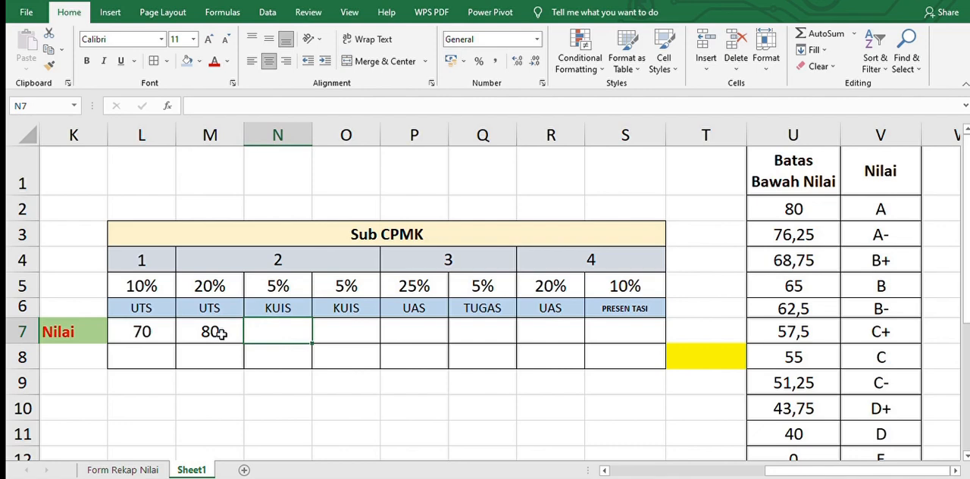
text(85)
key(Tab)
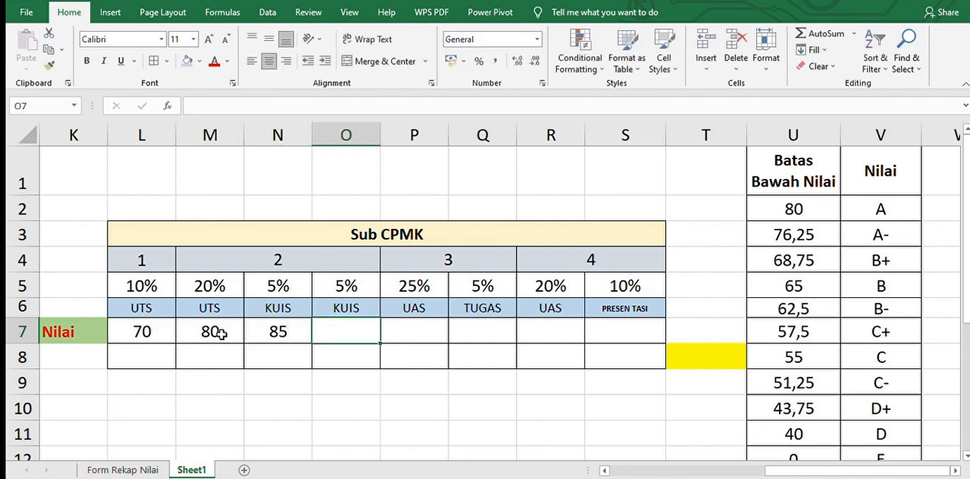
text(90)
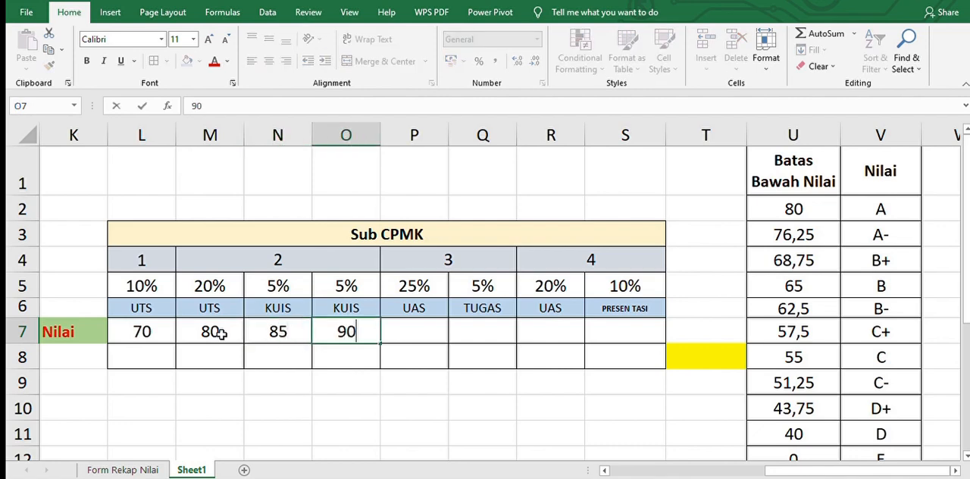
key(Tab)
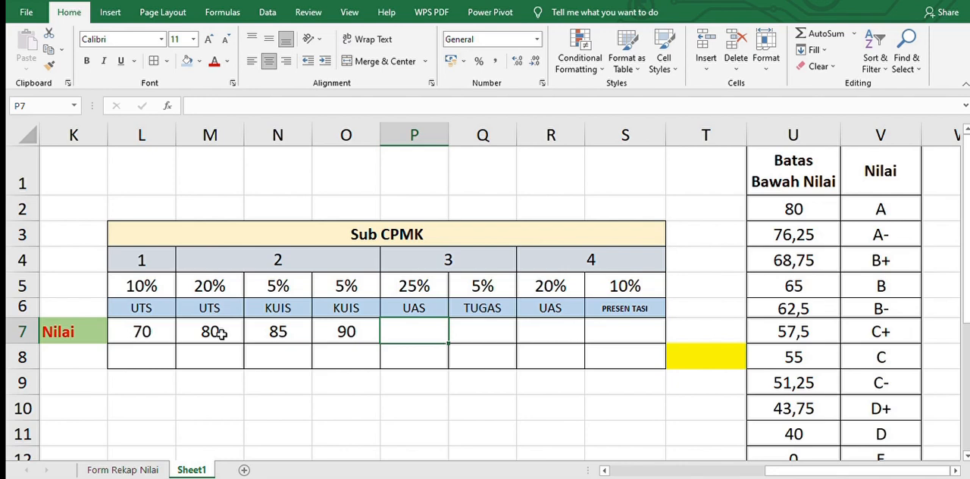
Enter the scores 80, 90, 60 and 80 in P7:S7 of the Nilai row, and select cell L8
text(80)
key(Tab)
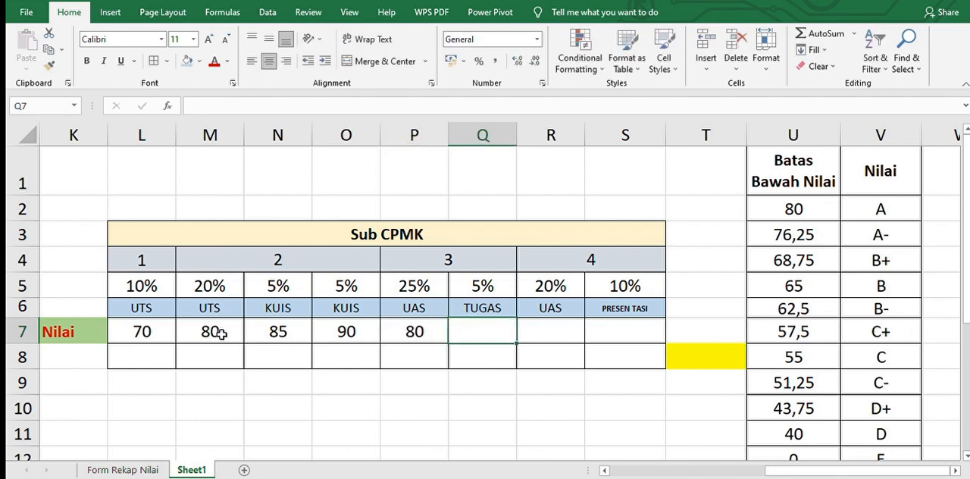
text(90)
key(Tab)
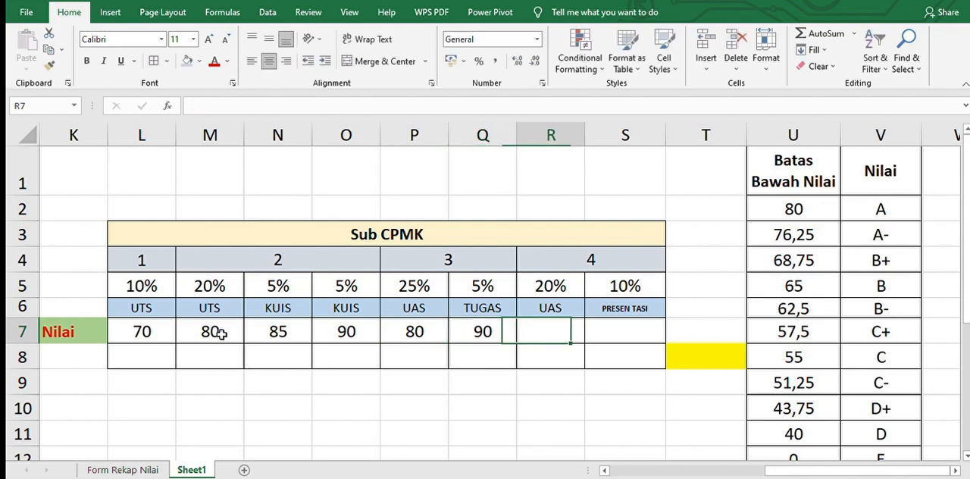
text(60)
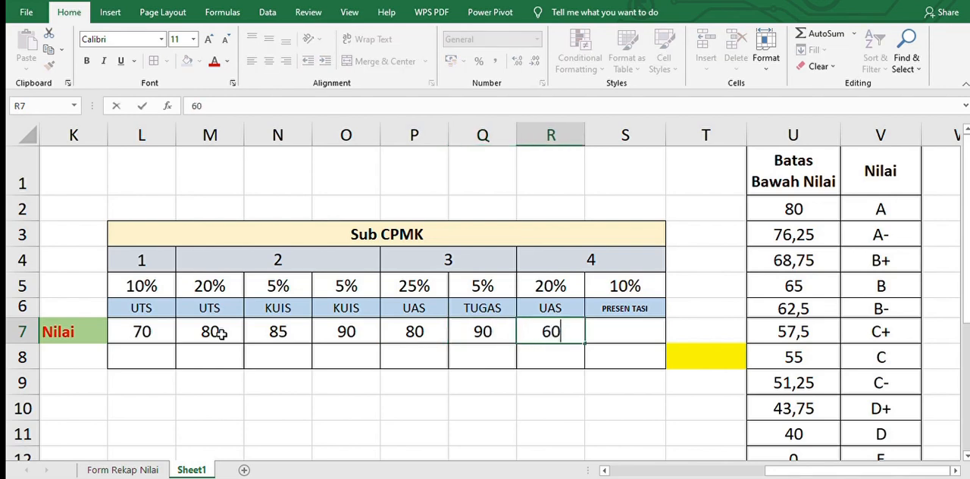
key(Tab)
text(80)
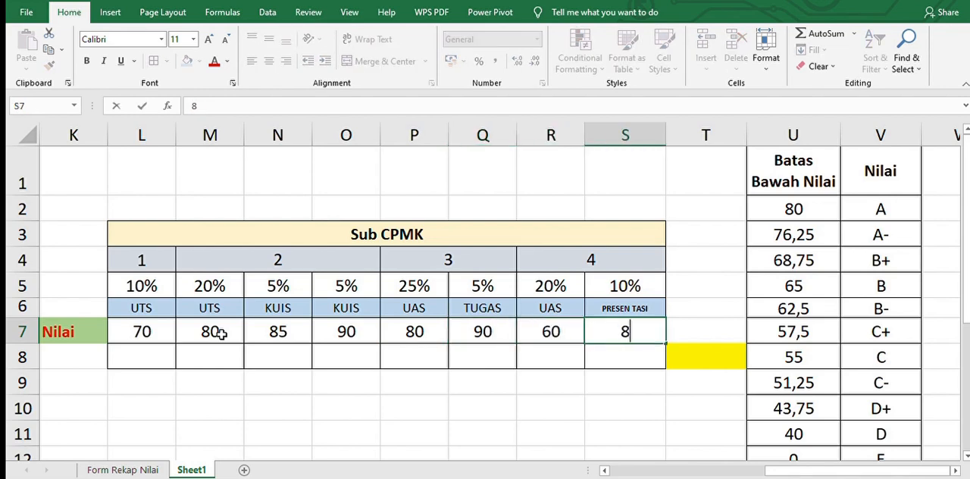
key(Return)
key(Left)
key(Left)
key(Left)
key(Left)
key(Left)
key(Left)
key(Left)
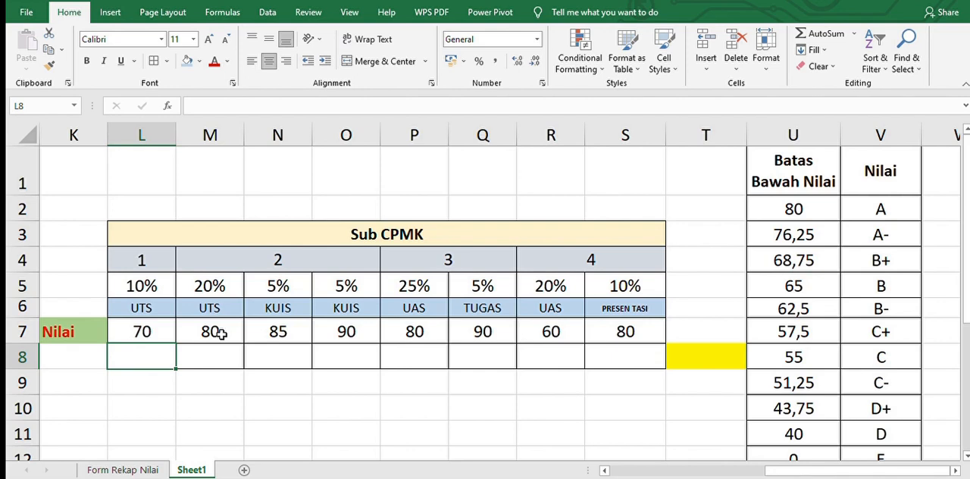
Enter the formula =L5*L7 in L8 to multiply the first weight by its score
text(=)
key(Up)
key(Up)
key(Up)
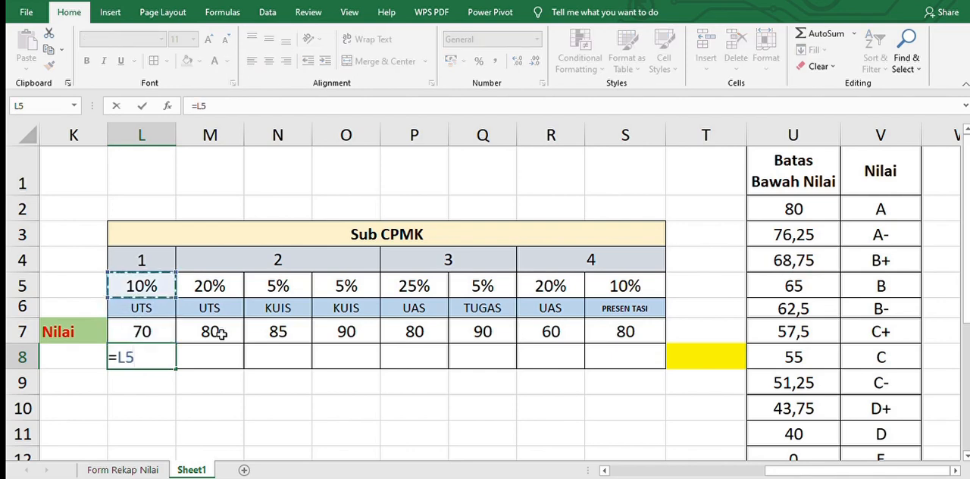
text(*)
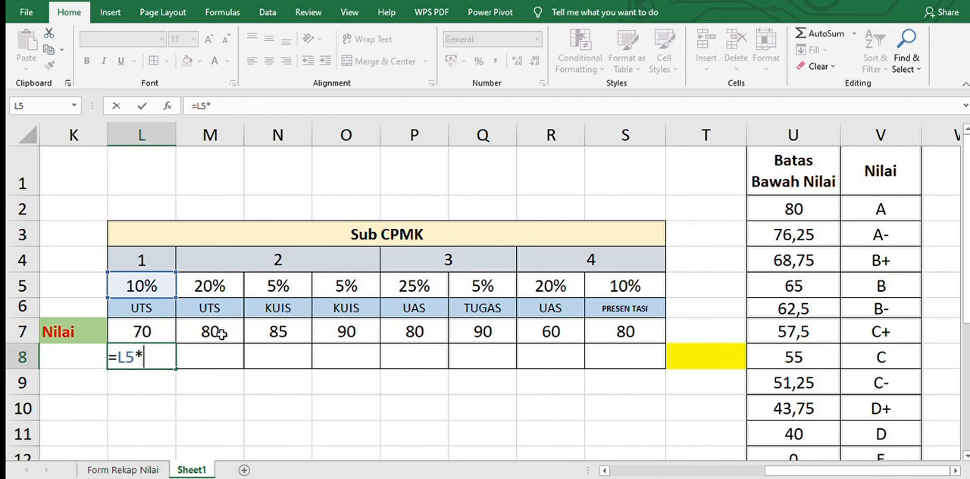
key(Up)
key(Return)
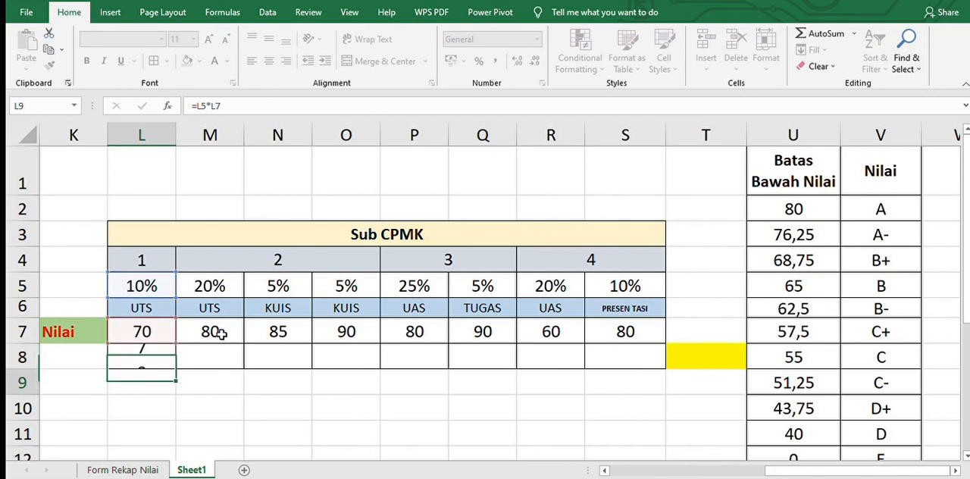
key(Up)
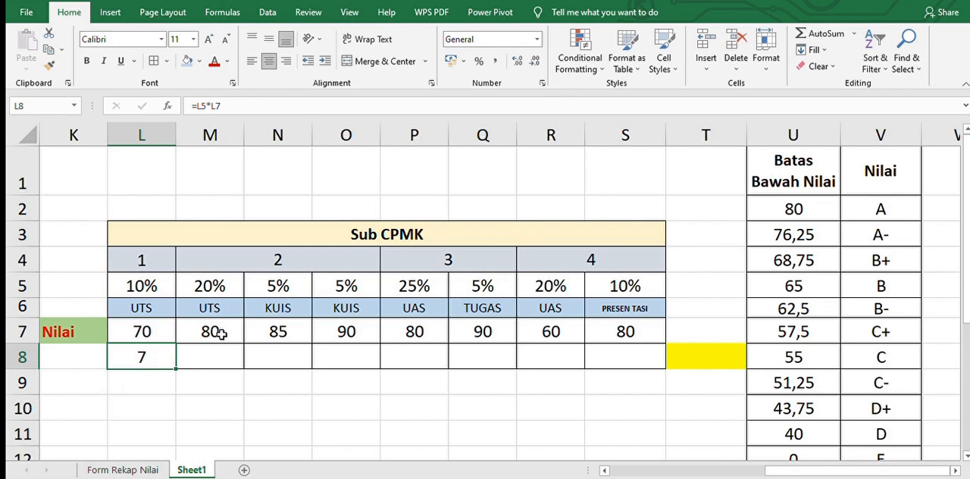
Fill the weighted score formula from L8 across to S8 and check the copied formula in M8
key(Right)
key(Left)
drag(177, 365, 637, 381)
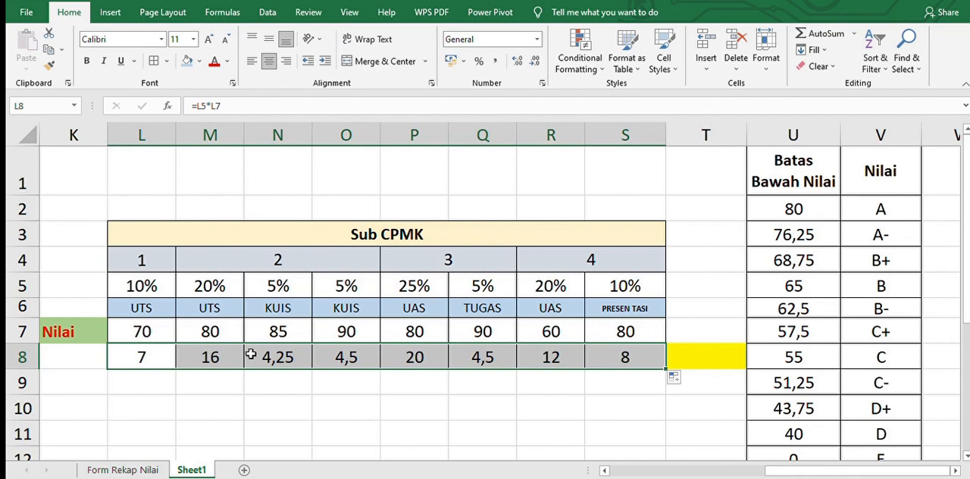
click(214, 357)
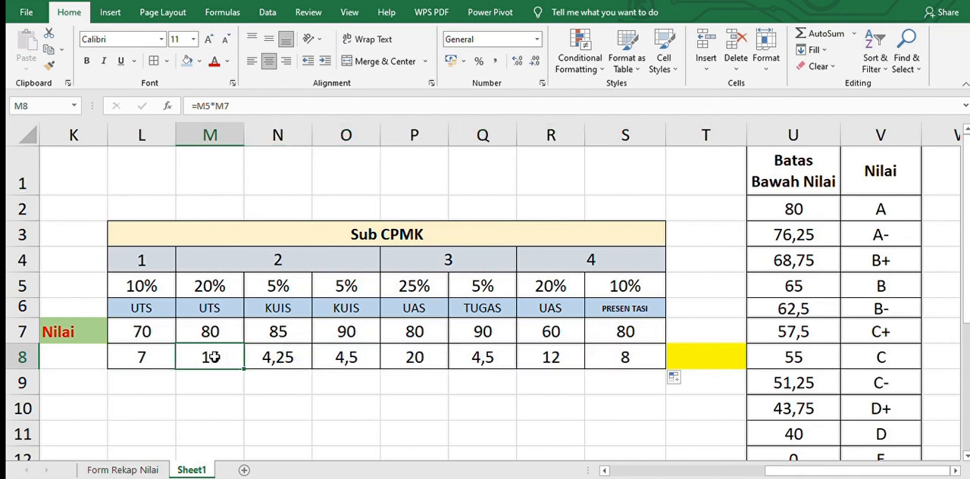
Total the weighted scores in the yellow cell T8 with =SUM(L8:S8)
click(712, 358)
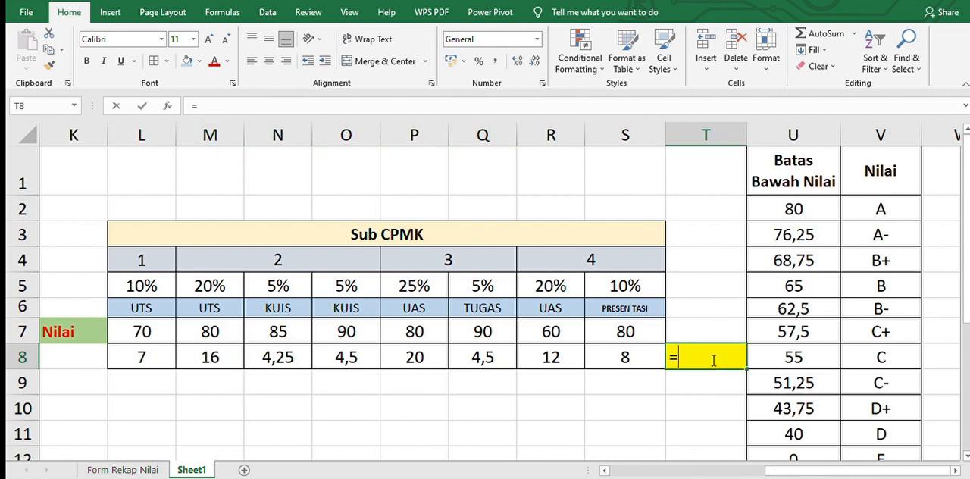
text(=sum()
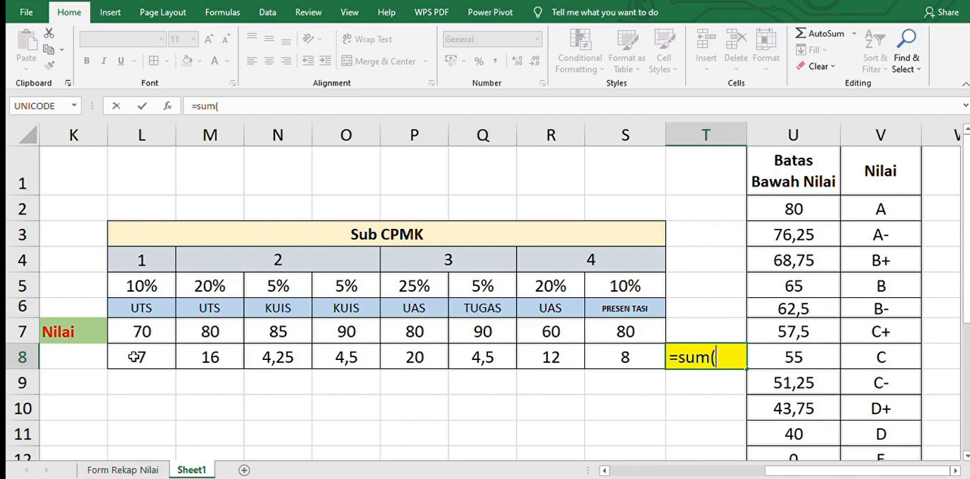
drag(126, 357, 620, 359)
text())
key(Return)
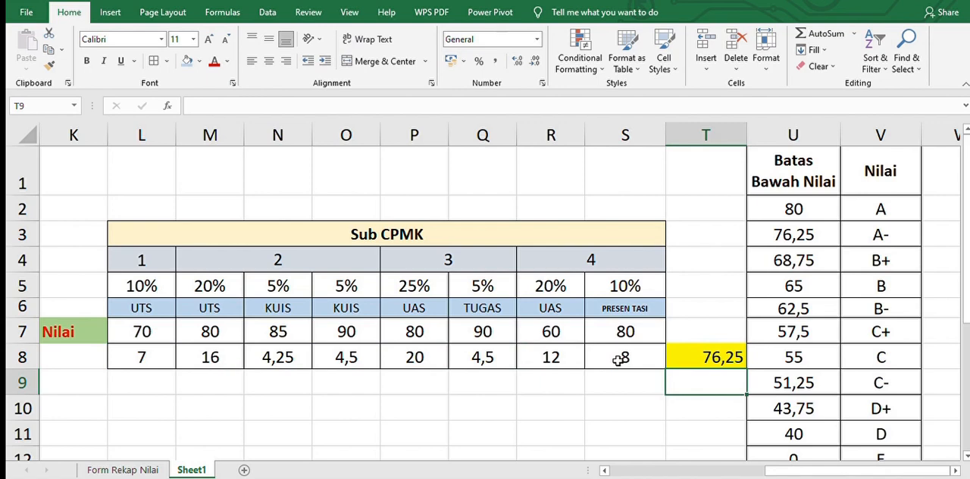
click(705, 357)
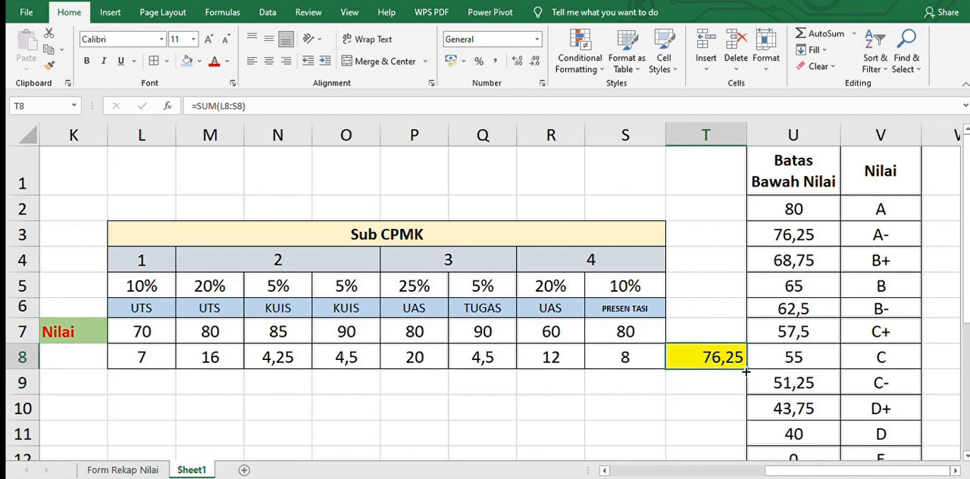
Highlight the grade limit U3 and its grade V3 in yellow, and undo both fills
click(782, 246)
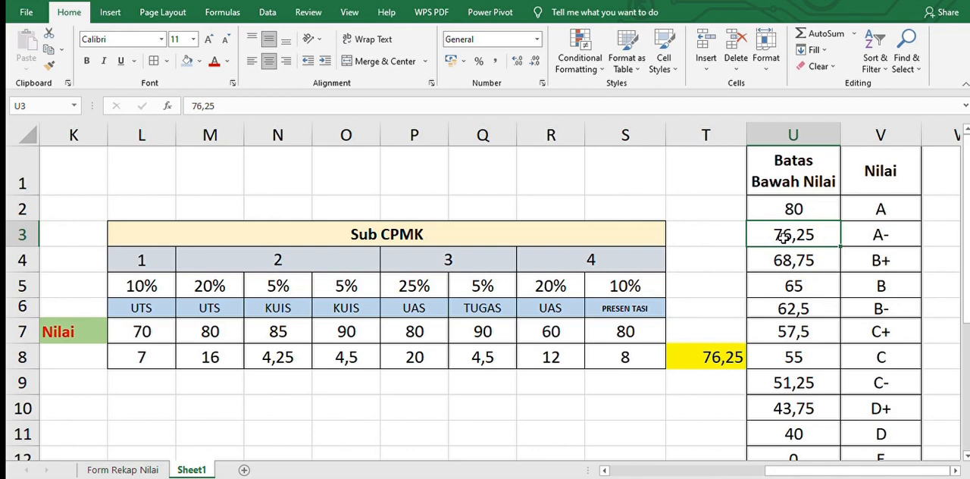
click(194, 68)
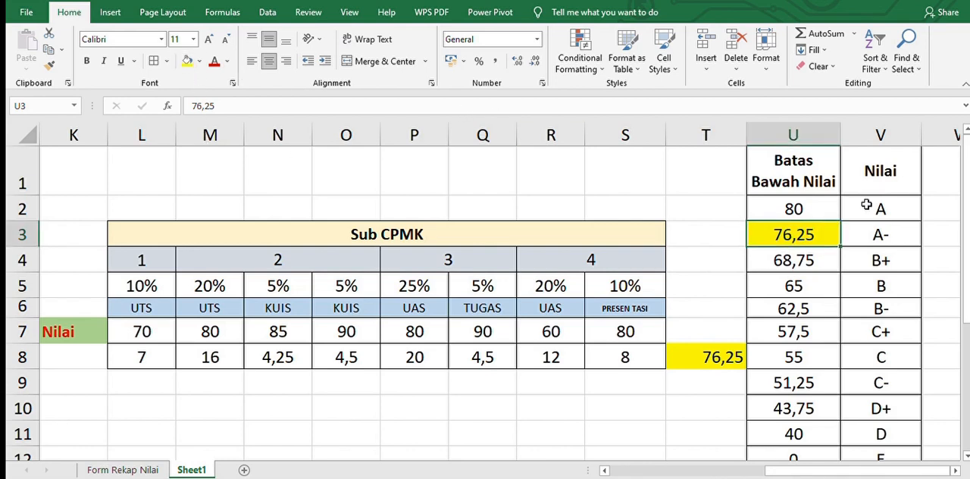
click(881, 236)
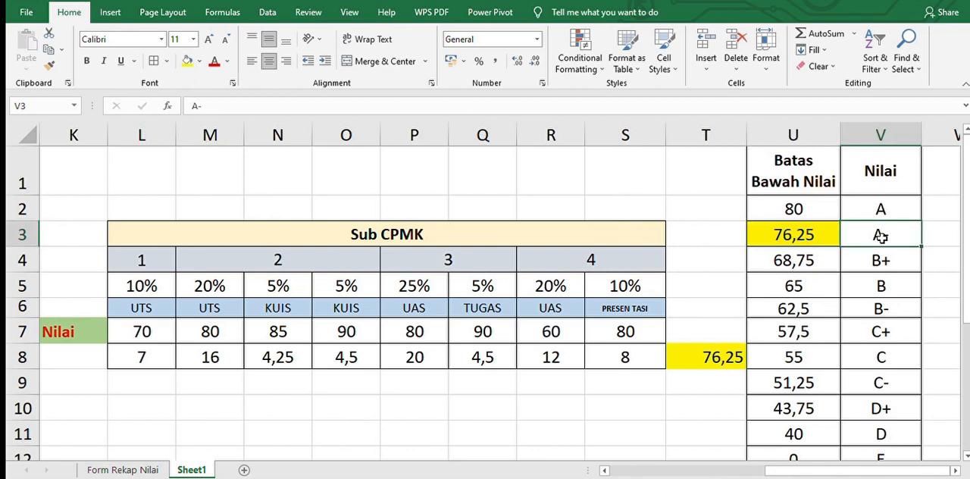
click(182, 60)
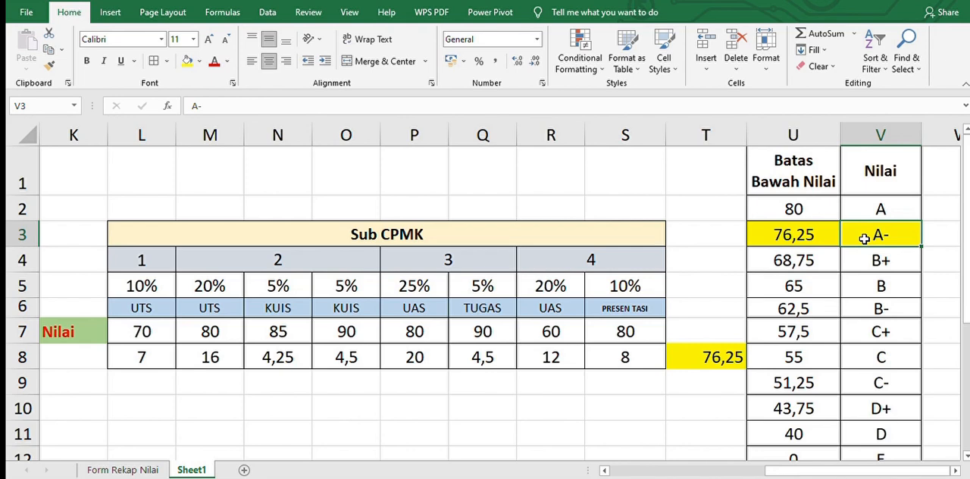
click(789, 229)
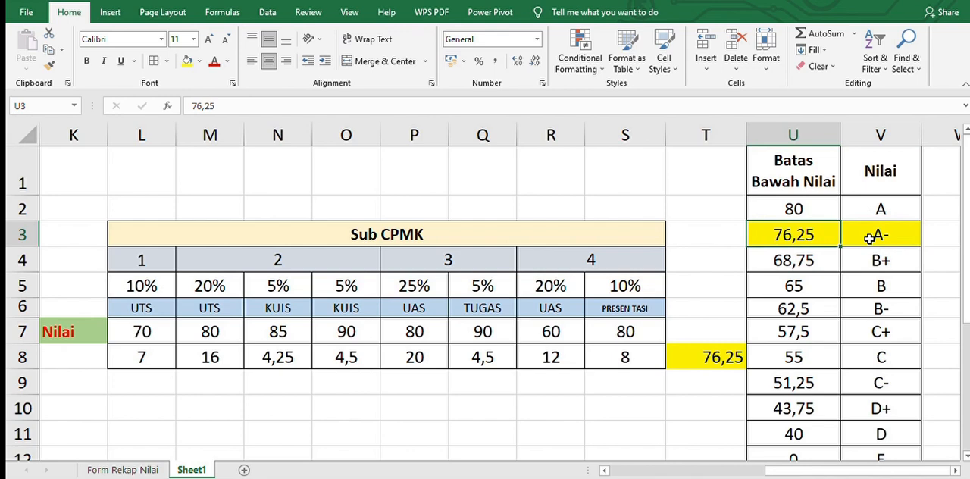
key(ctrl+z)
key(ctrl+z)
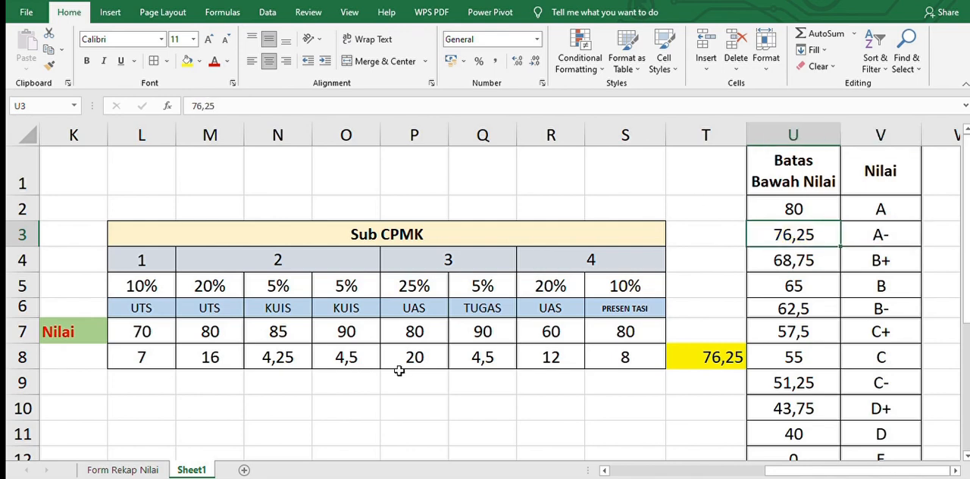
Change the UAS score in R7 to 70
click(569, 330)
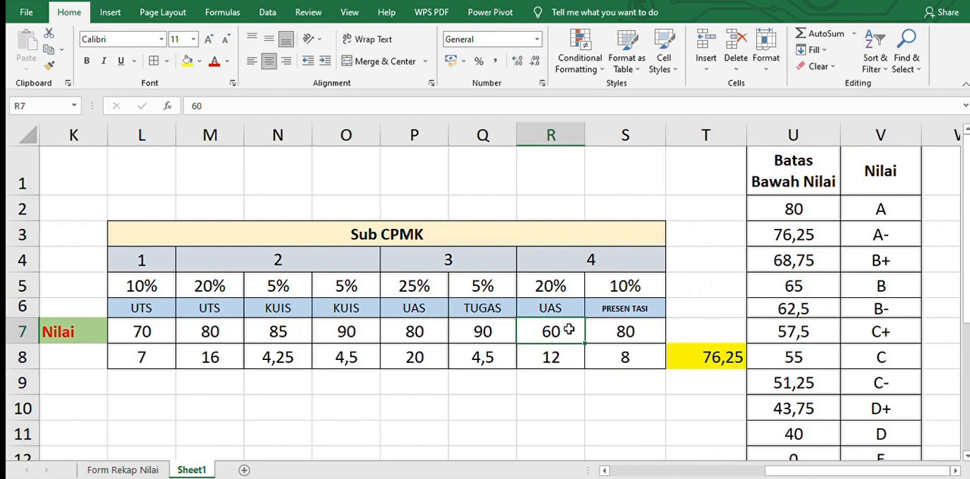
text(70)
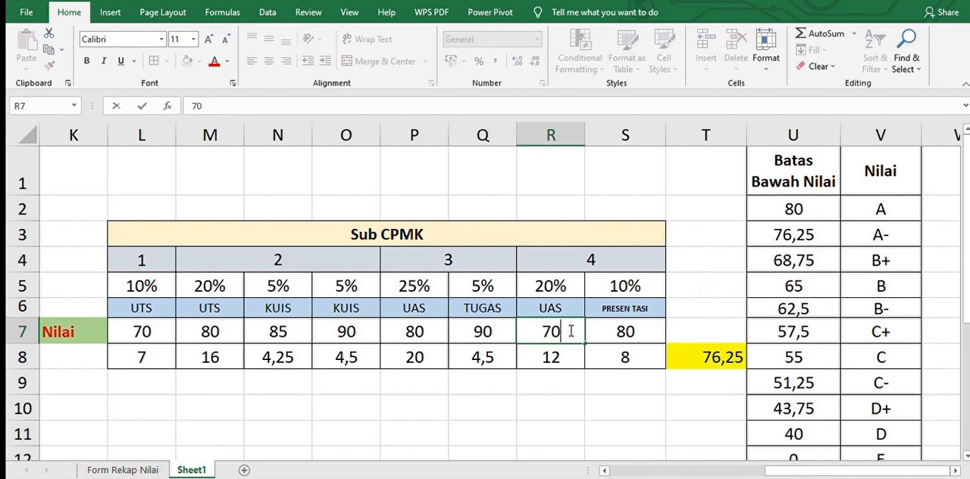
Clear all the scores in L7:S7 of the Nilai row
click(141, 331)
key(shift+Right)
key(shift+Right)
key(shift+Right)
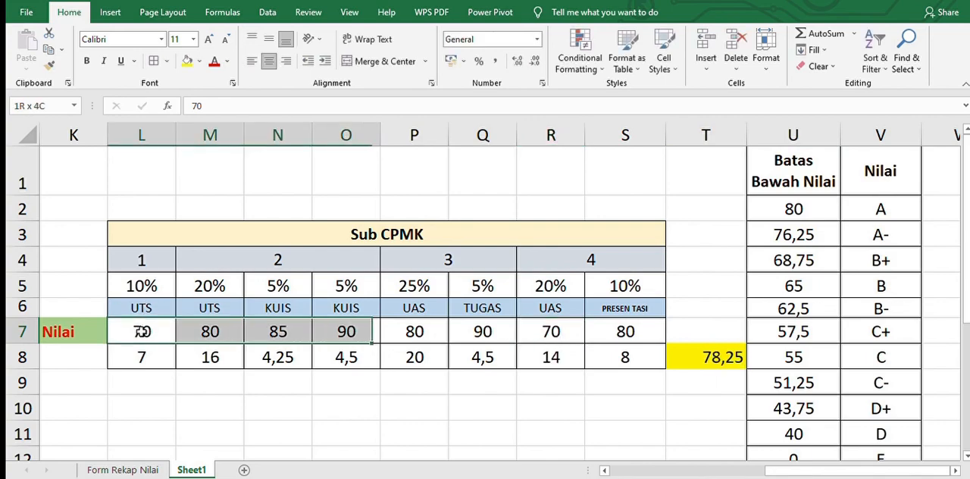
key(shift+Right)
key(shift+Right)
key(shift+Right)
key(shift+Right)
key(BackSpace)
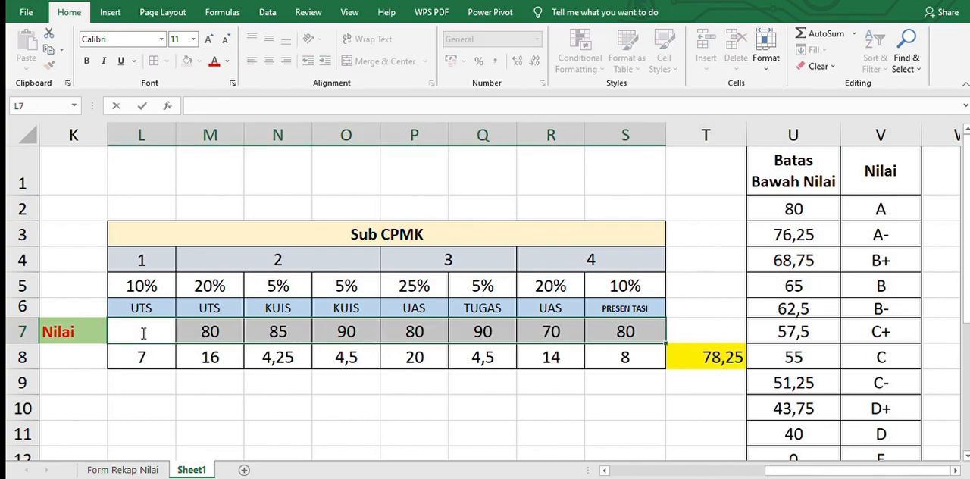
text(0)
click(142, 331)
key(shift+Right)
key(shift+Right)
key(shift+Right)
key(shift+Right)
key(shift+Right)
key(shift+Right)
key(shift+Right)
key(Delete)
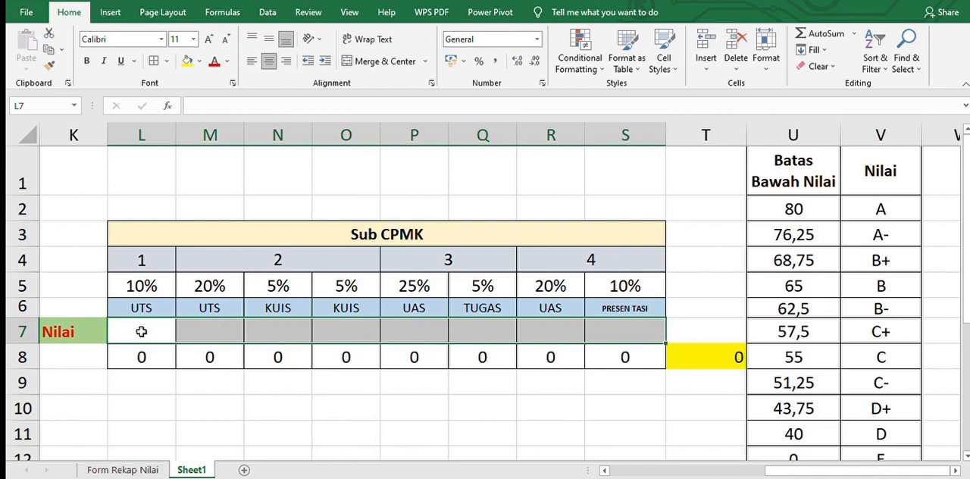
Enter the new scores 80, 80, 100 and 100 in L7:O7 of the Nilai row
click(141, 331)
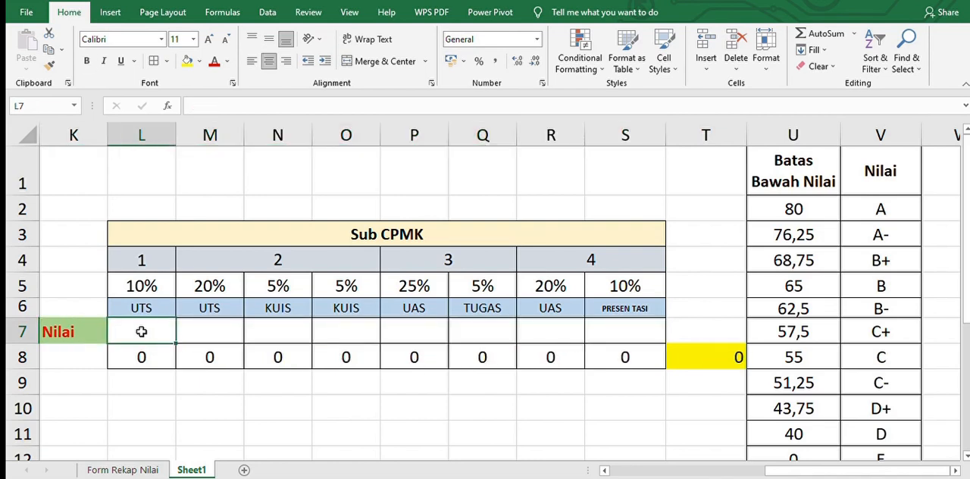
text(80)
key(Tab)
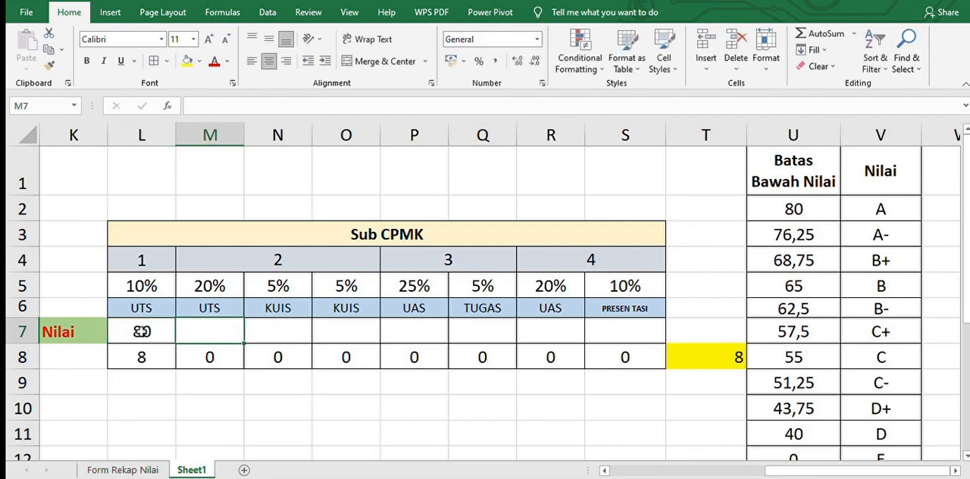
text(80)
key(Tab)
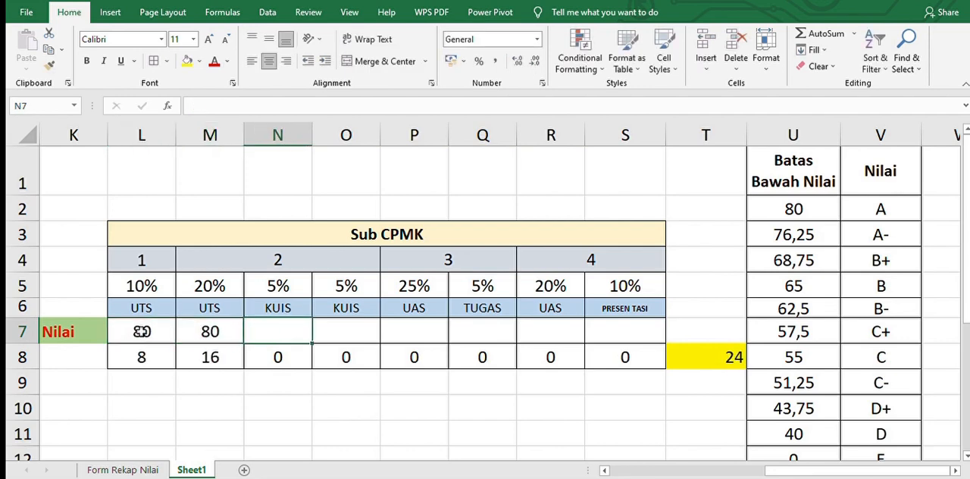
text(100)
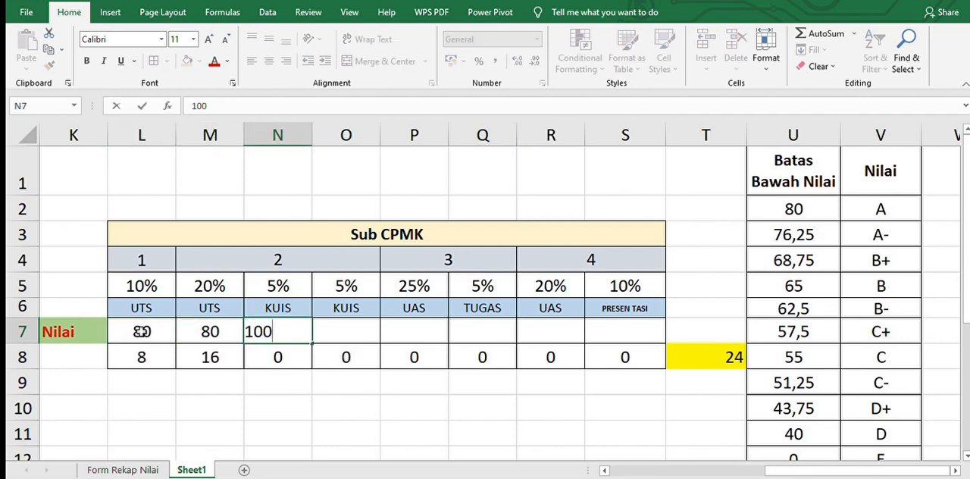
key(Tab)
text(100)
key(Tab)
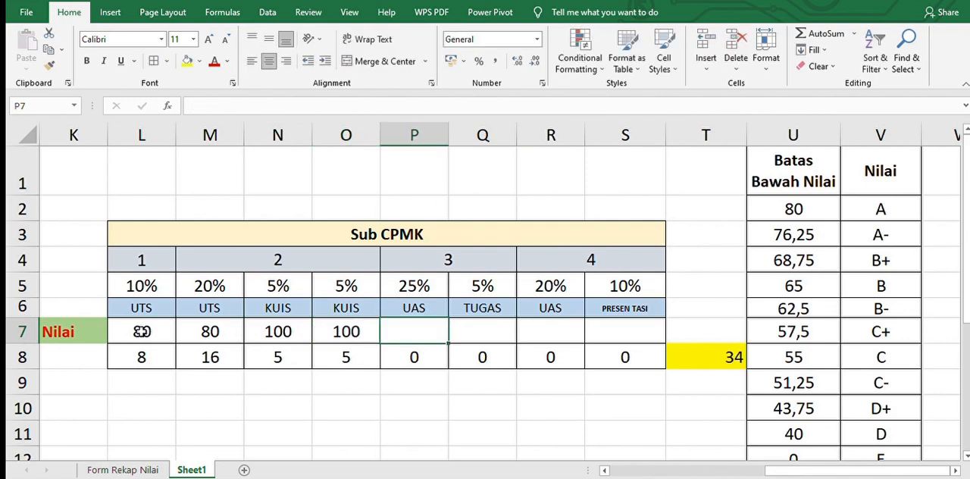
Enter the new scores 75, 80, 85 and 85 in P7:S7 of the Nilai row
text(75)
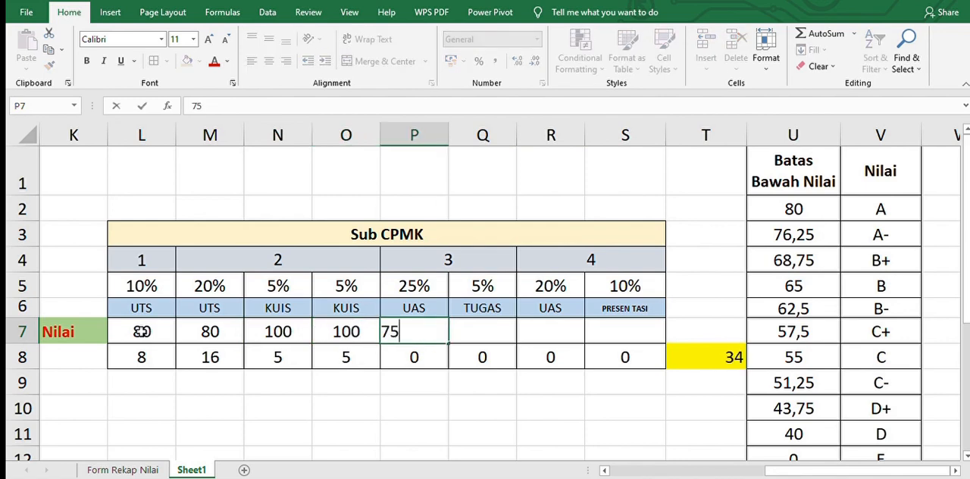
key(Tab)
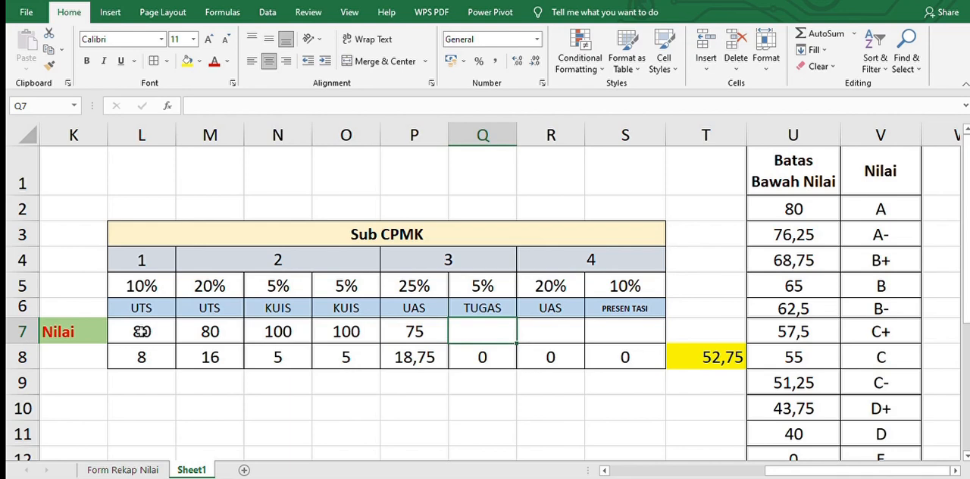
text(80)
key(Tab)
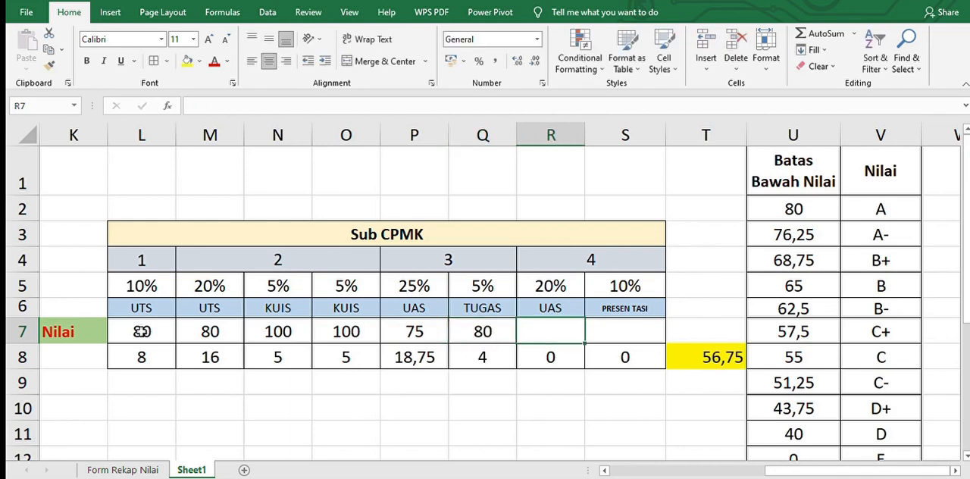
text(85)
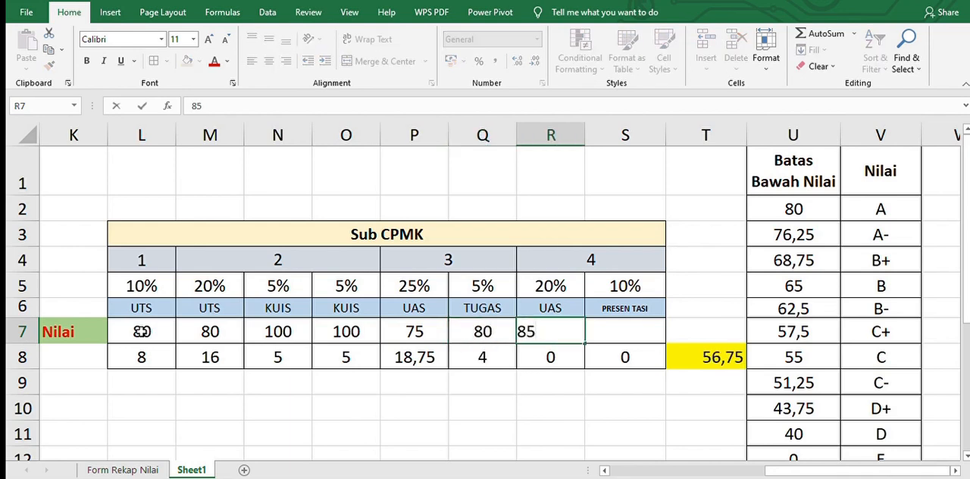
key(Tab)
text(85)
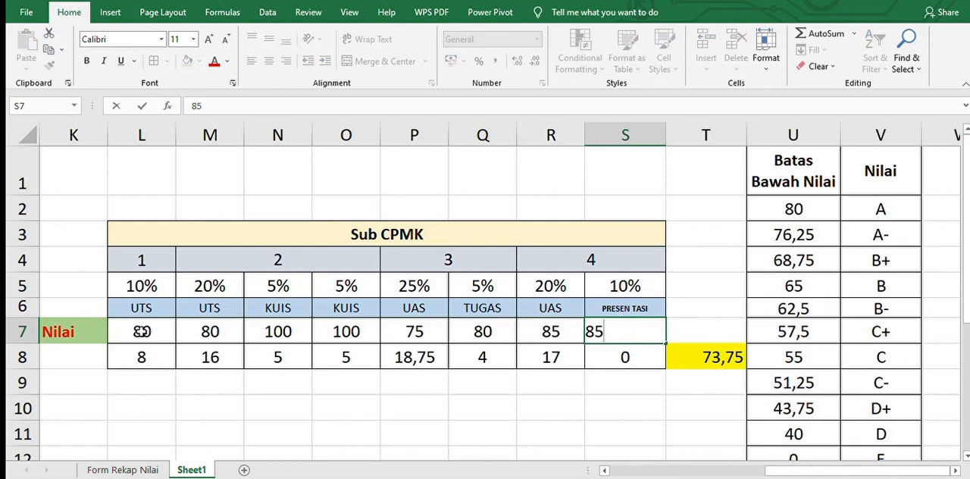
key(Down)
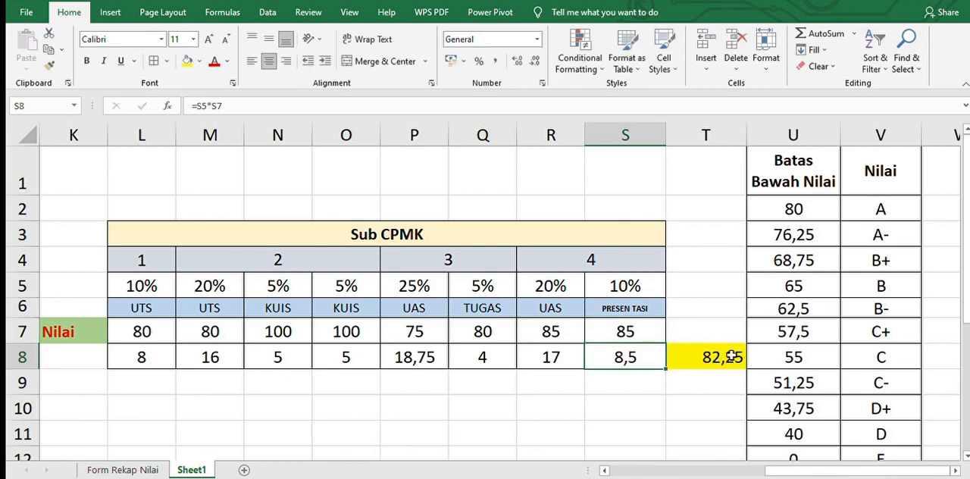
Compare the total in T8 with the lower limit and letter grade in U2:V2
click(771, 205)
key(shift+Right)
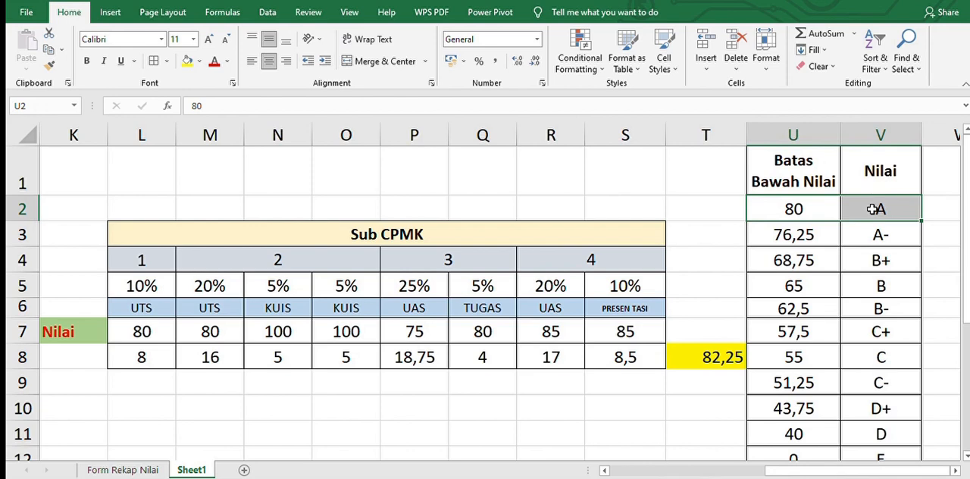
click(874, 209)
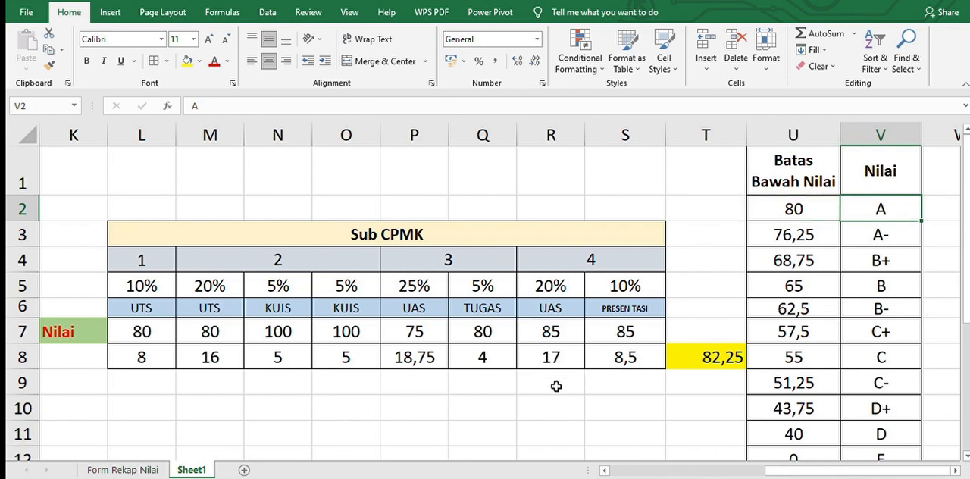
click(686, 388)
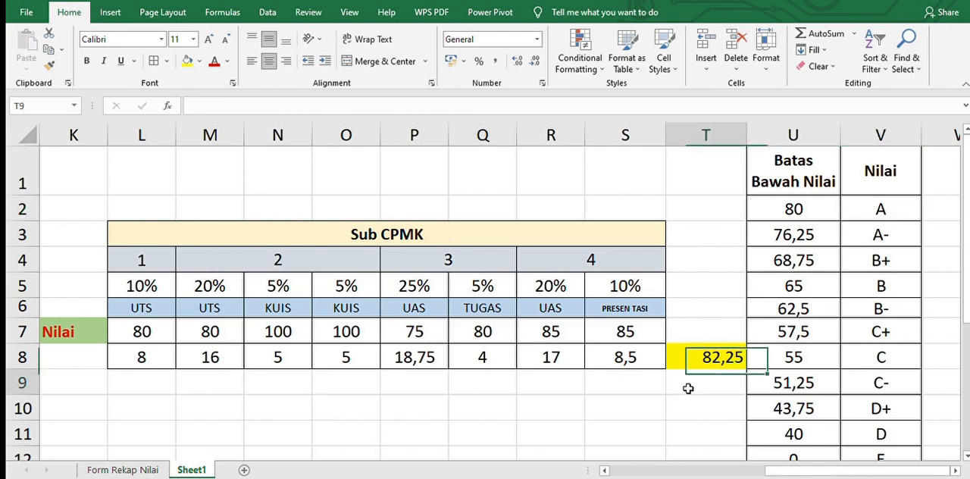
Sum the unweighted scores L7:S7 of the Nilai row in cell T7 with the SUM function
click(678, 326)
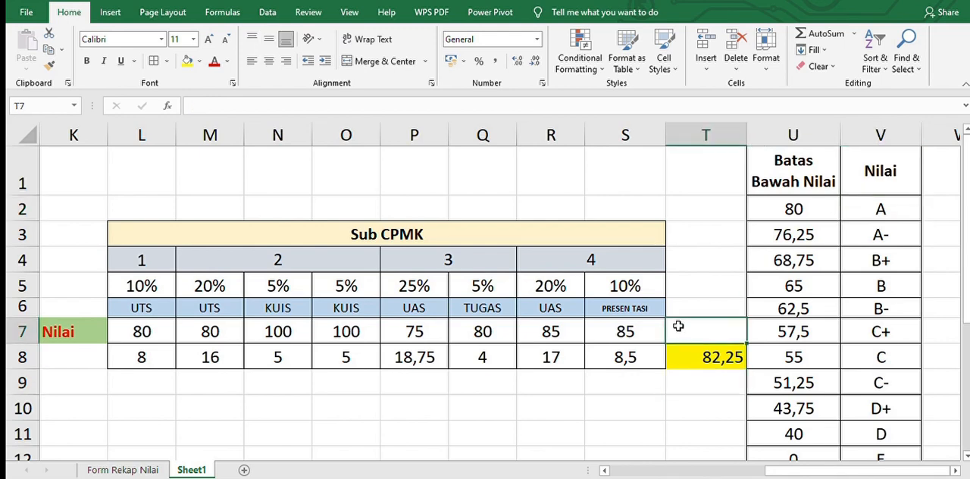
text(=)
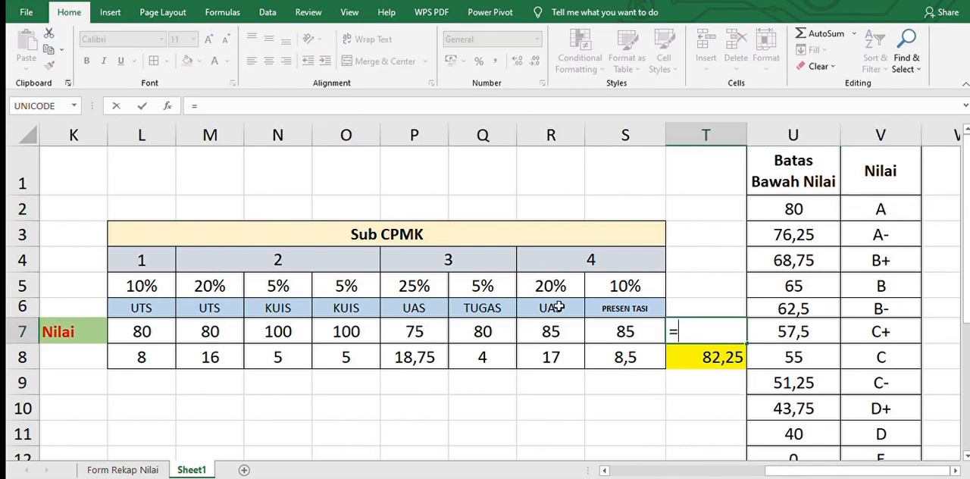
text(sum()
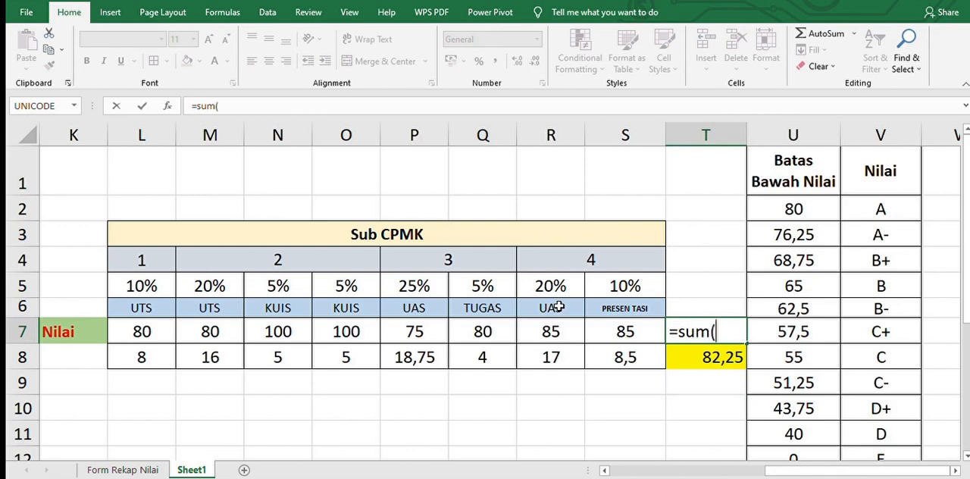
click(137, 334)
key(shift+Right)
key(shift+Right)
key(shift+Right)
key(shift+Right)
key(shift+Right)
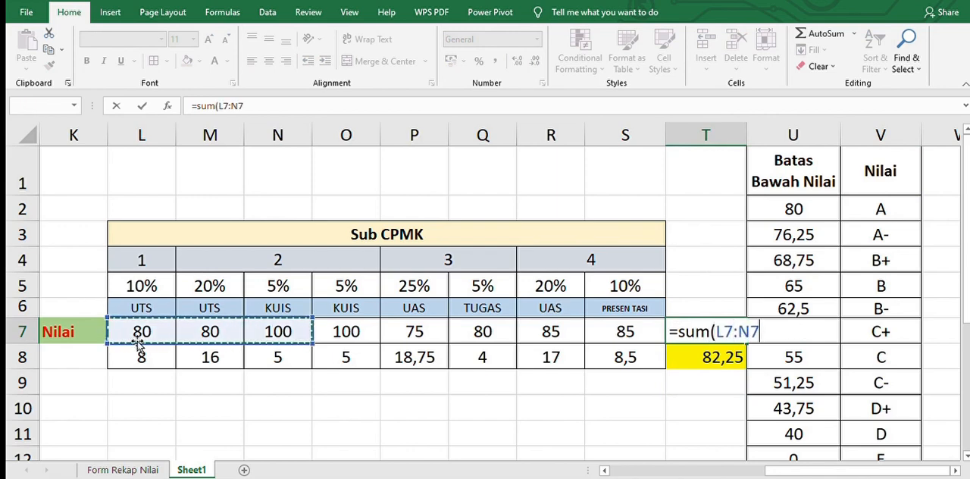
key(shift+Right)
key(shift+Right)
key(Return)
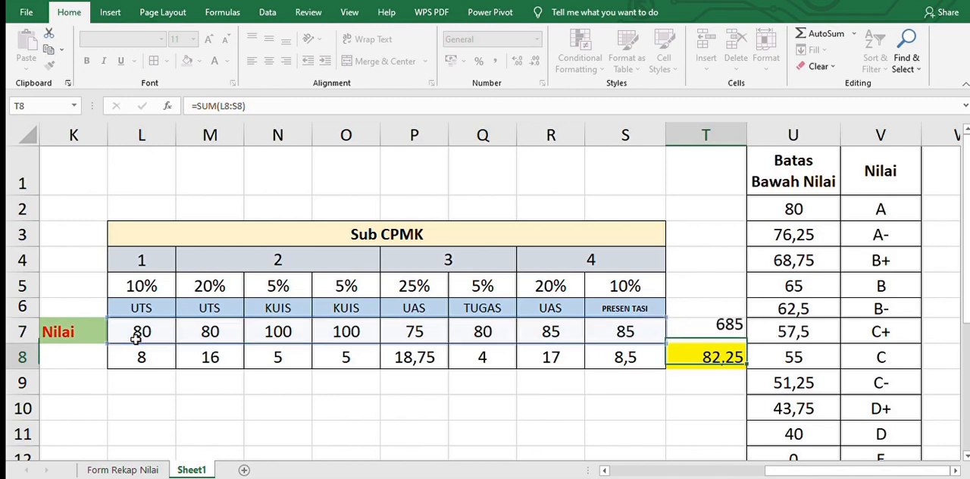
click(686, 324)
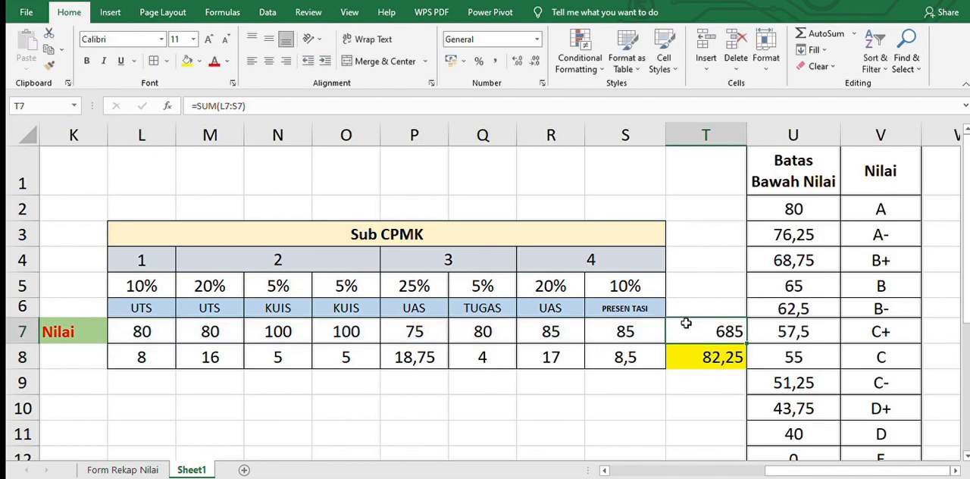
Calculate the plain average of the scores in T6 with the formula =T7/8
click(693, 301)
text(=)
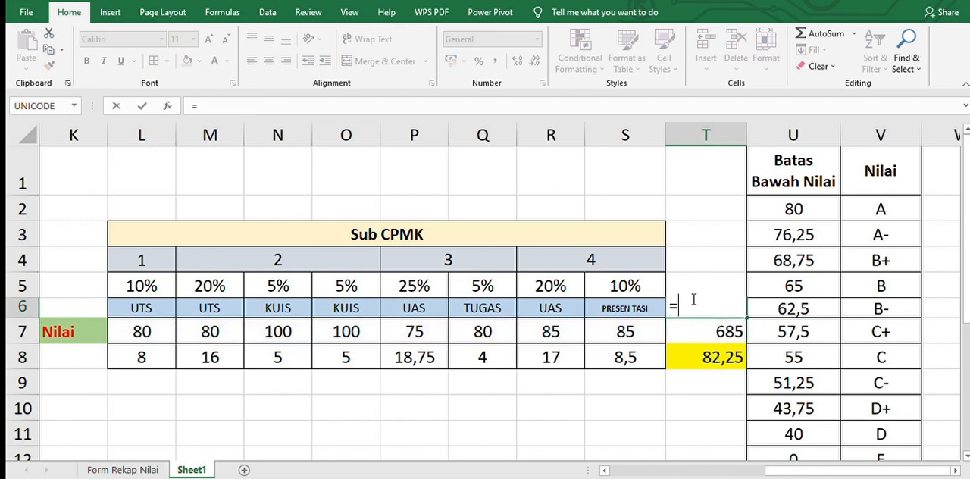
key(Down)
text(/)
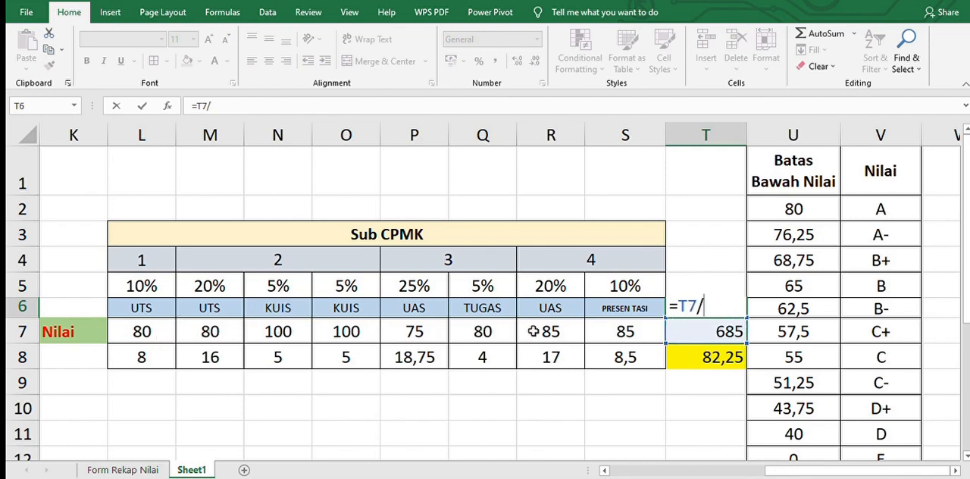
text(8)
key(Return)
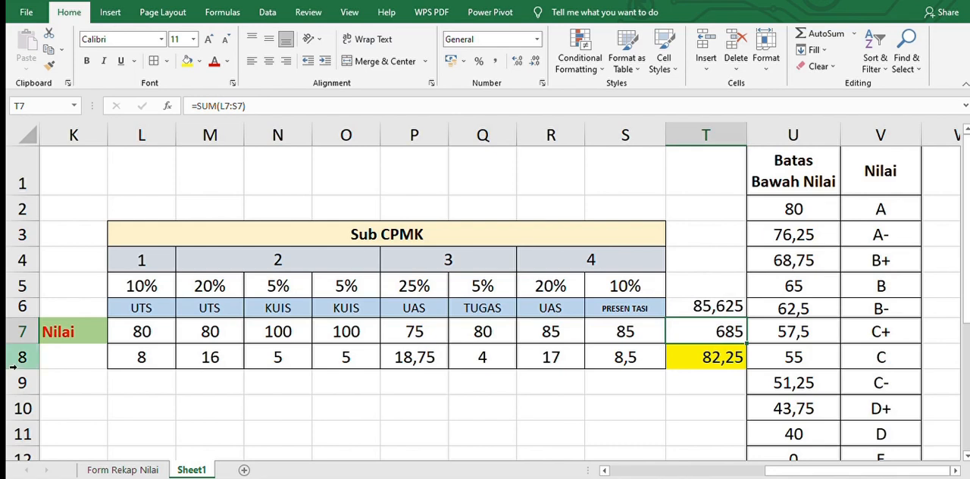
Replace the scores in L7:O7 of the Nilai row with 60, 60, 80 and 80
click(139, 333)
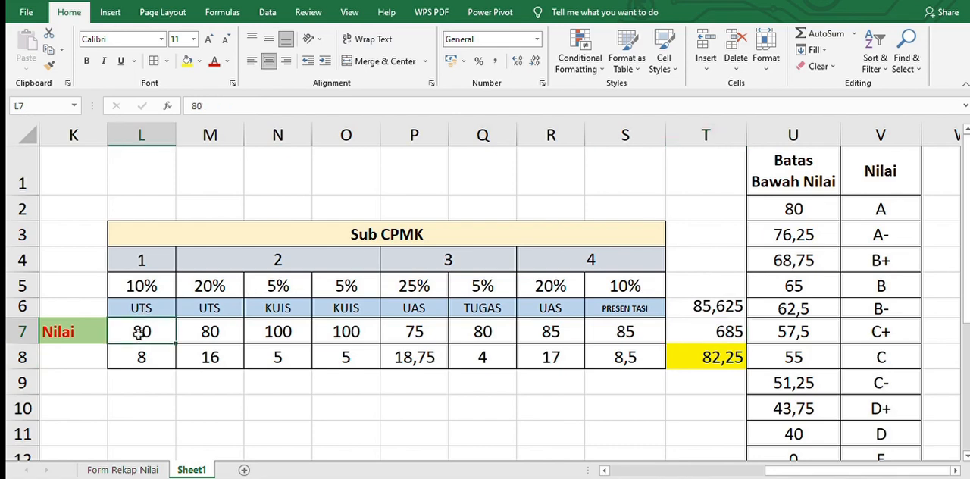
text(60)
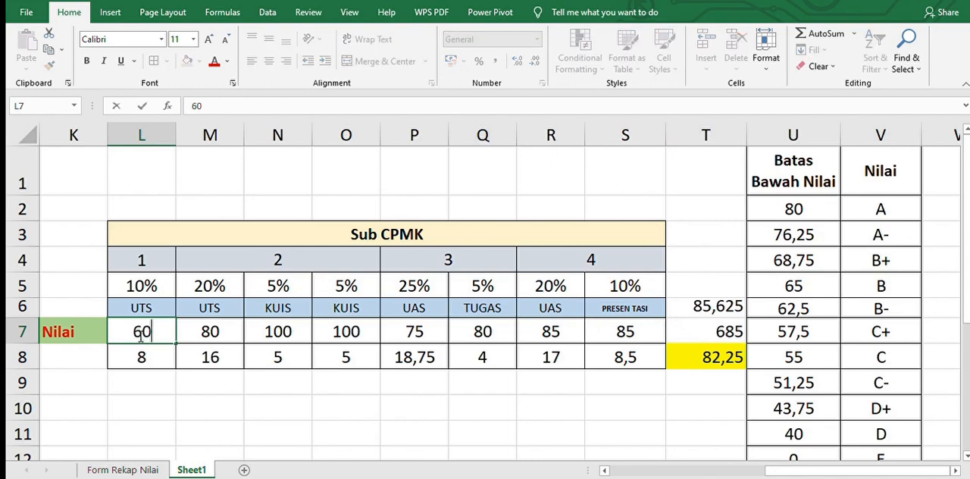
key(Tab)
text(60)
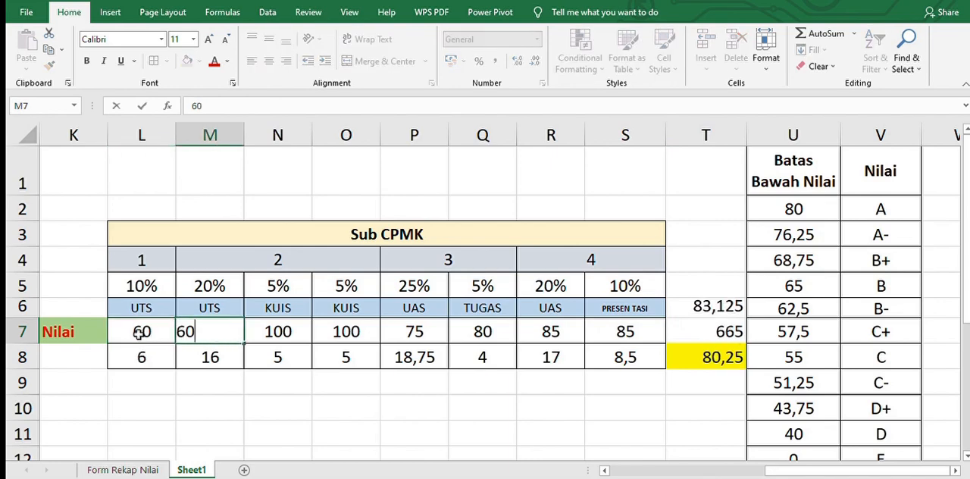
key(Tab)
text(80)
key(Tab)
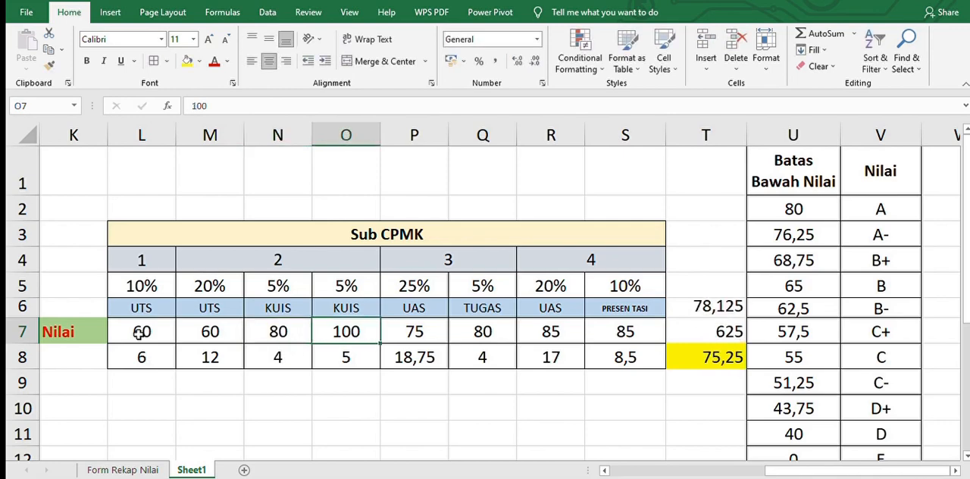
text(80)
key(Tab)
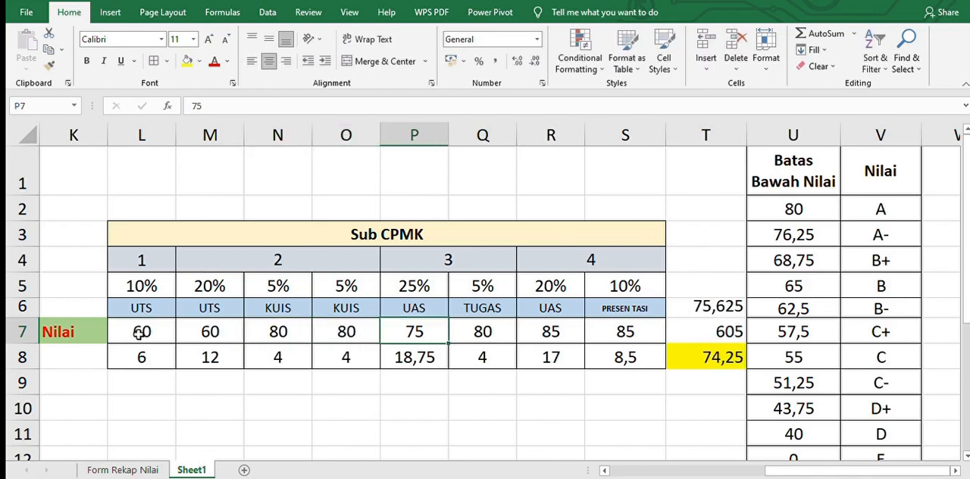
Change the two UAS scores in the Nilai row to 50 in P7 and 60 in R7
text(50)
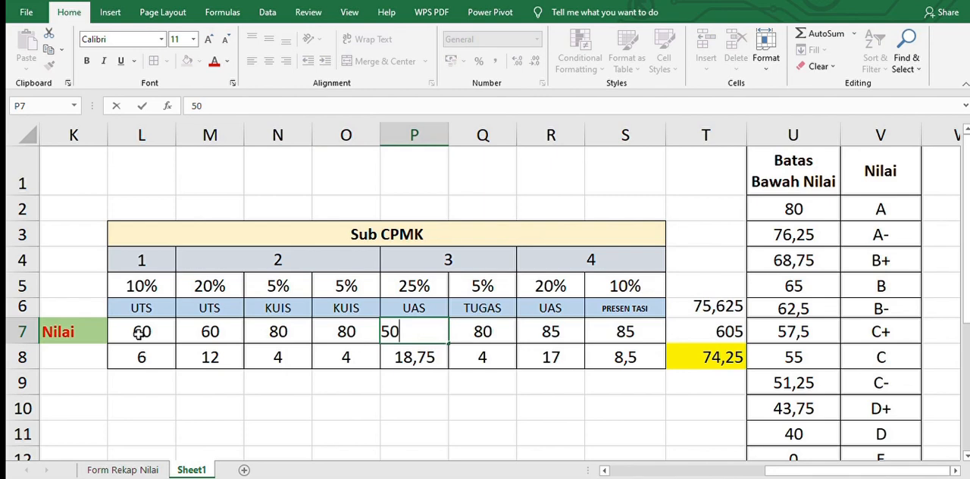
key(Tab)
key(Tab)
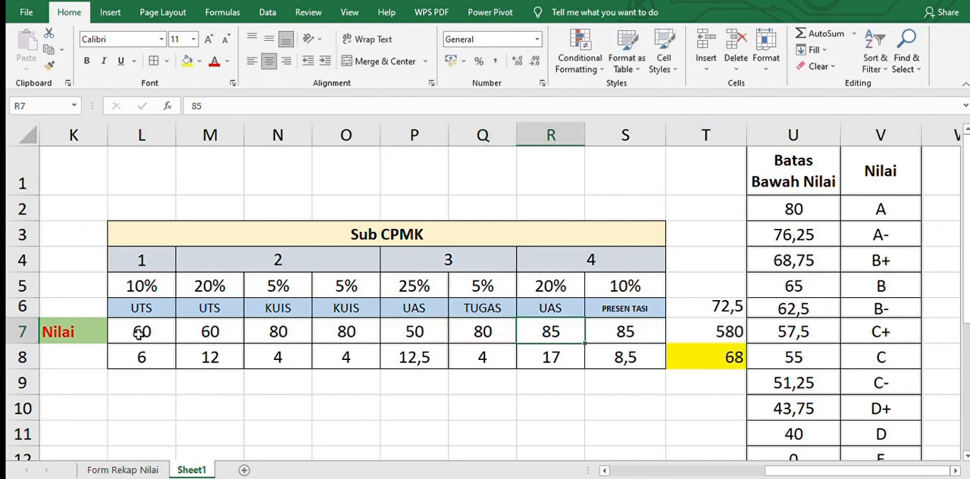
text(60)
key(Tab)
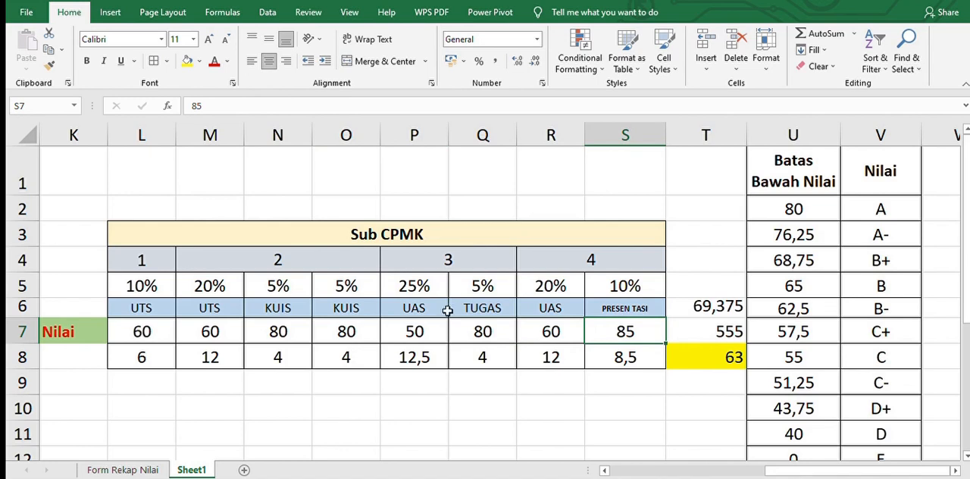
Highlight the B- grade limit and letter in U6:V6 with a yellow fill to match the weighted total in T8
click(720, 359)
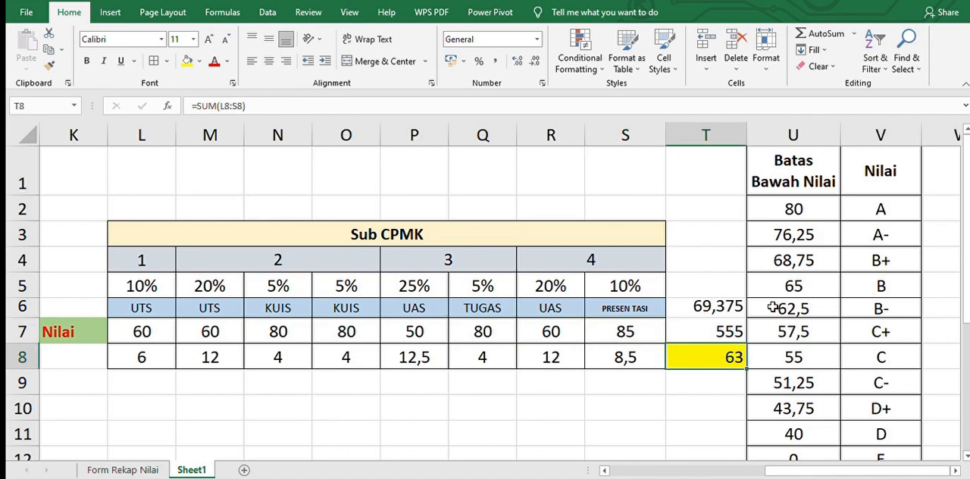
click(811, 308)
drag(859, 312, 861, 312)
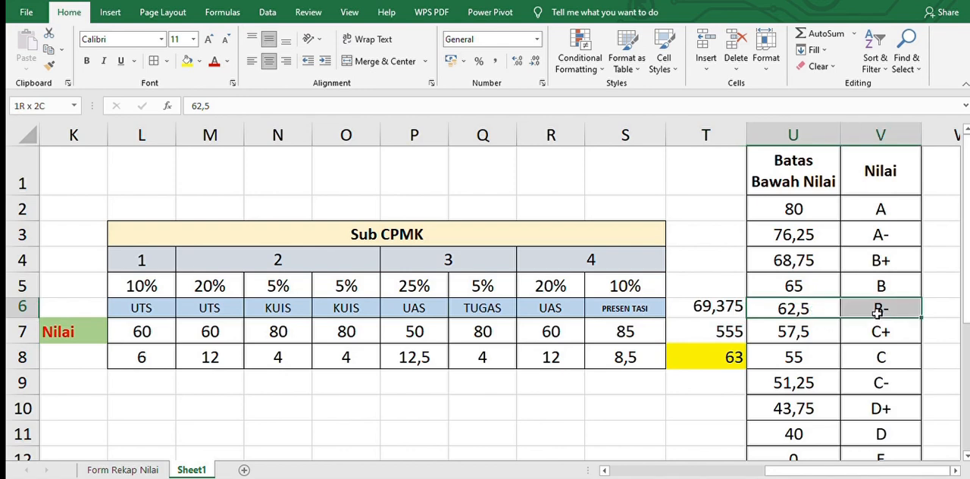
click(187, 61)
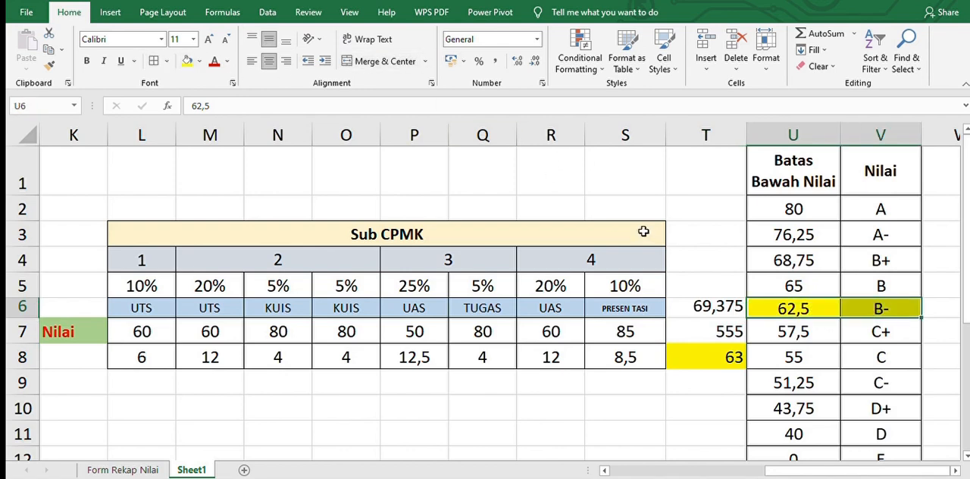
Compare the weighted total in T8 with the B and B- limits in U5:V6, and check the unweighted sum in T7
click(801, 286)
drag(801, 286, 887, 293)
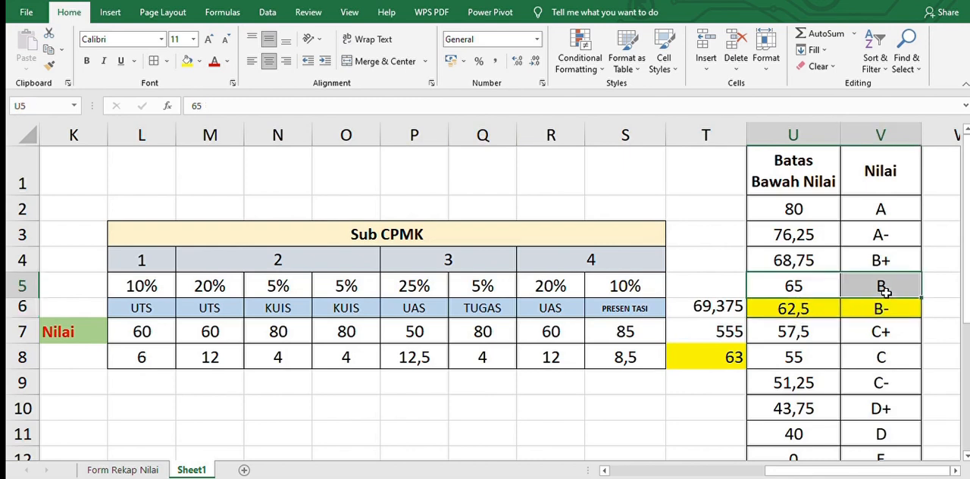
click(776, 278)
click(731, 351)
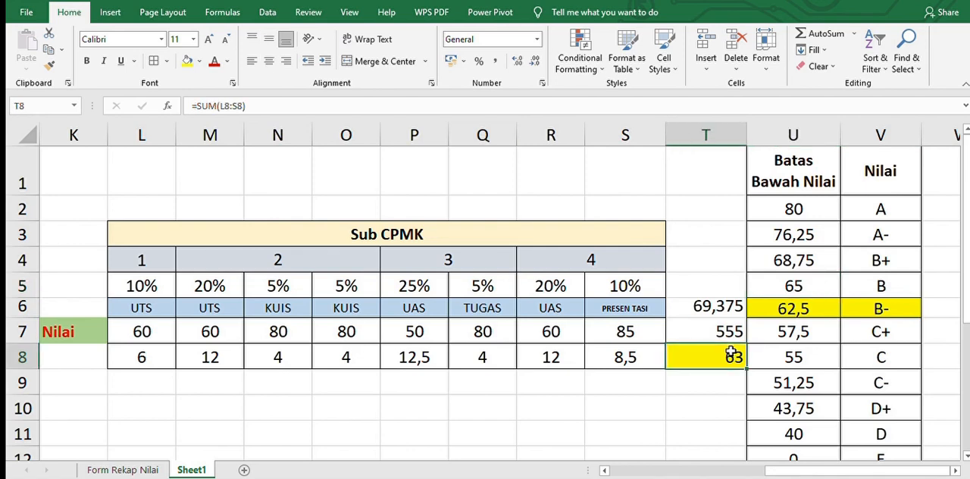
click(884, 305)
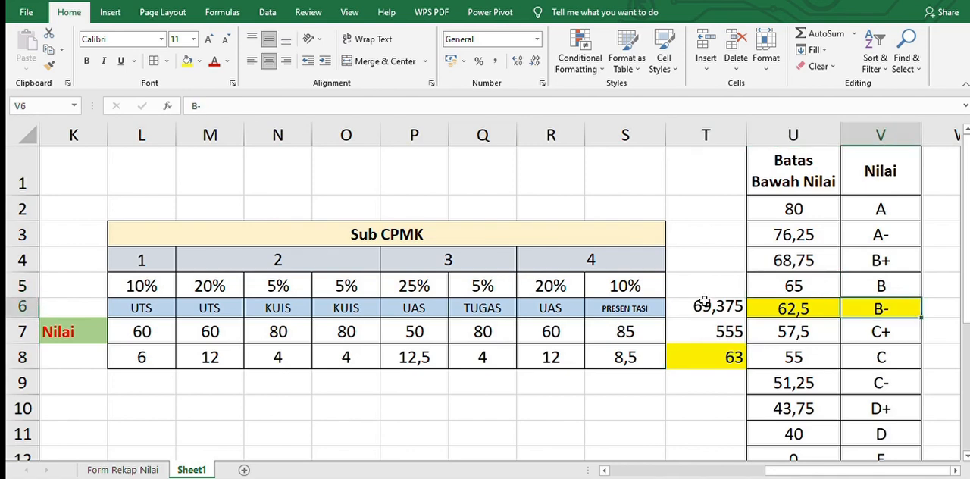
click(710, 331)
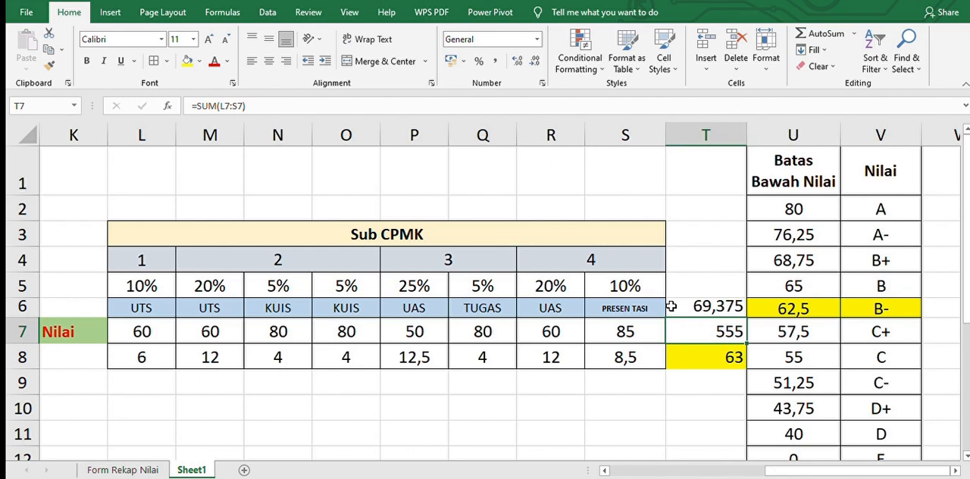
Fill the unweighted average and sum cells T6:T7 with red
click(703, 307)
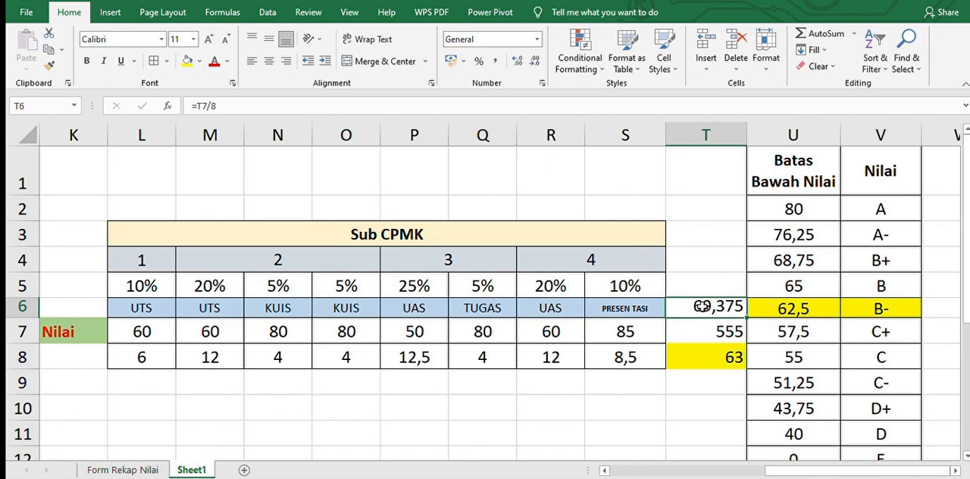
drag(702, 305, 705, 331)
click(198, 61)
click(202, 173)
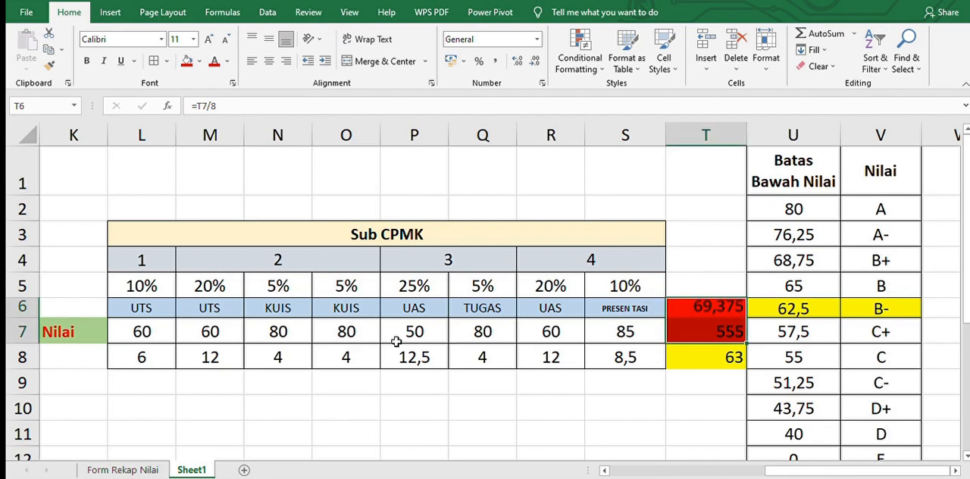
click(646, 384)
click(702, 350)
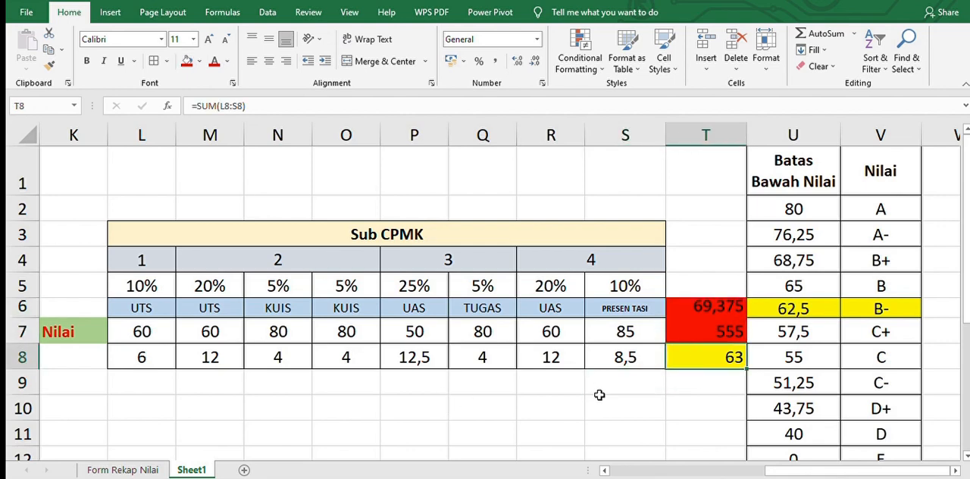
click(590, 424)
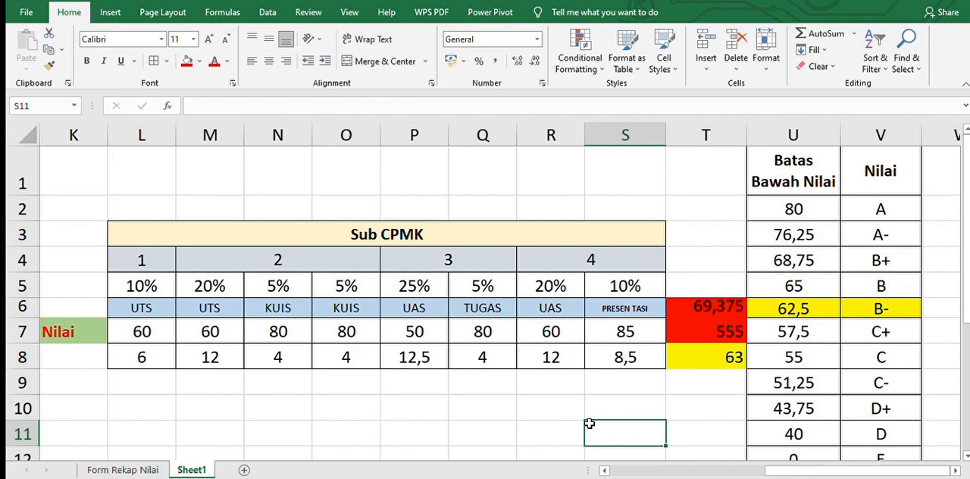
Clear the contents of T6:T7 and check the weighted total in T8 against the letter grade in V6
drag(713, 302, 715, 301)
key(Delete)
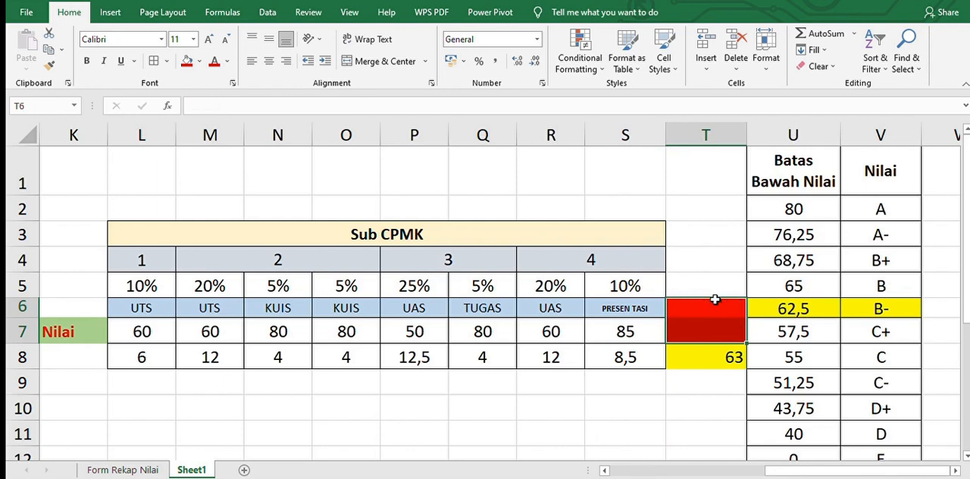
click(702, 400)
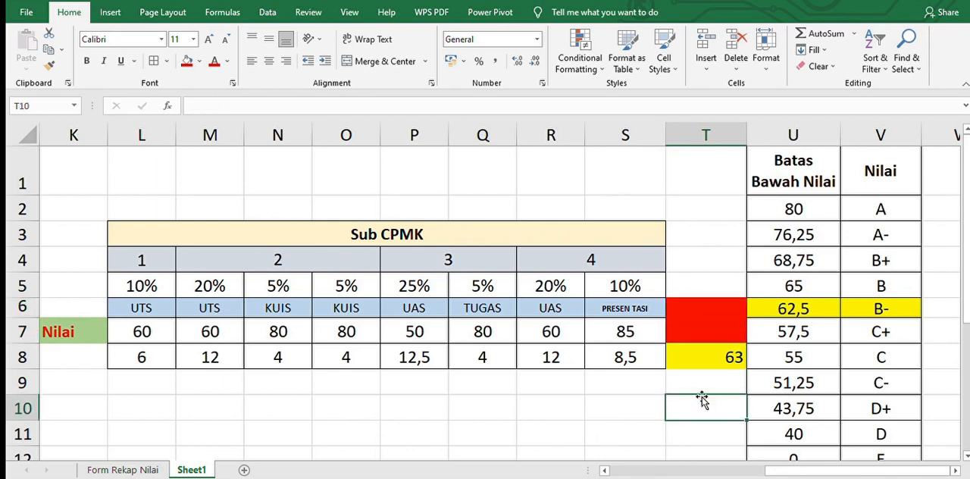
click(720, 365)
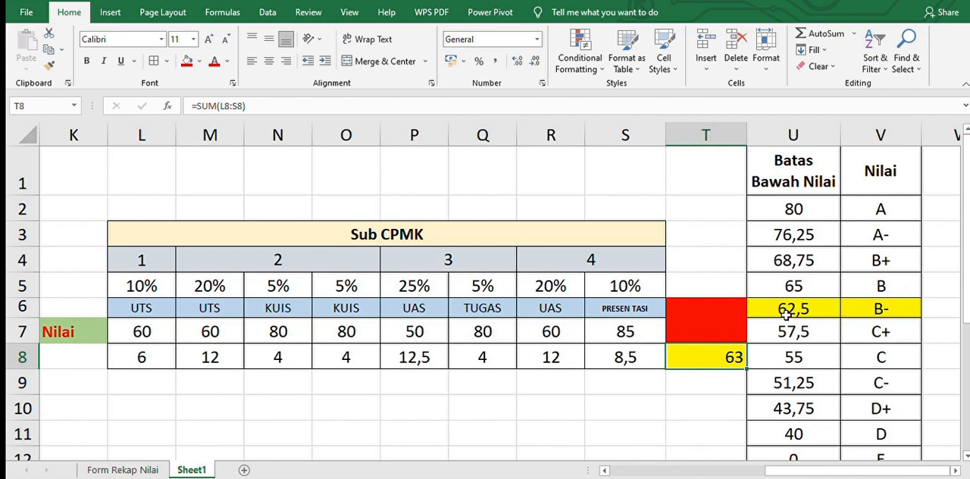
click(866, 305)
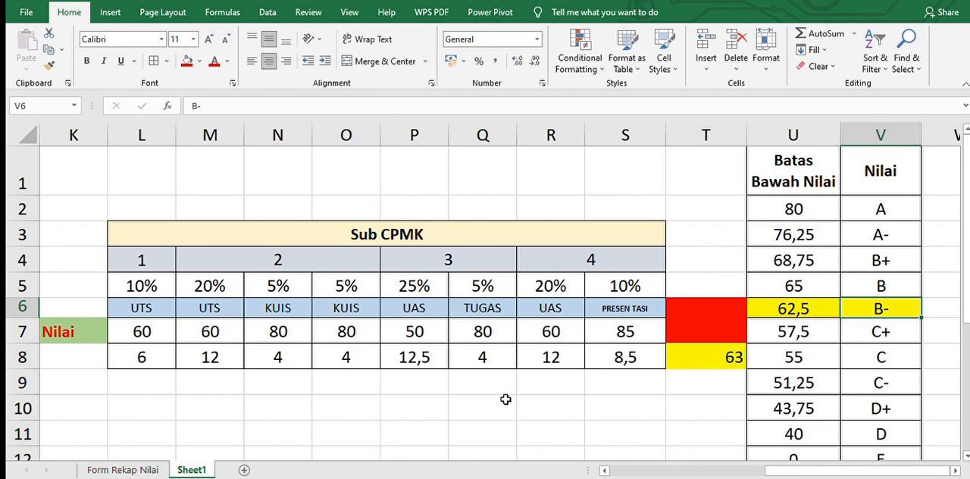